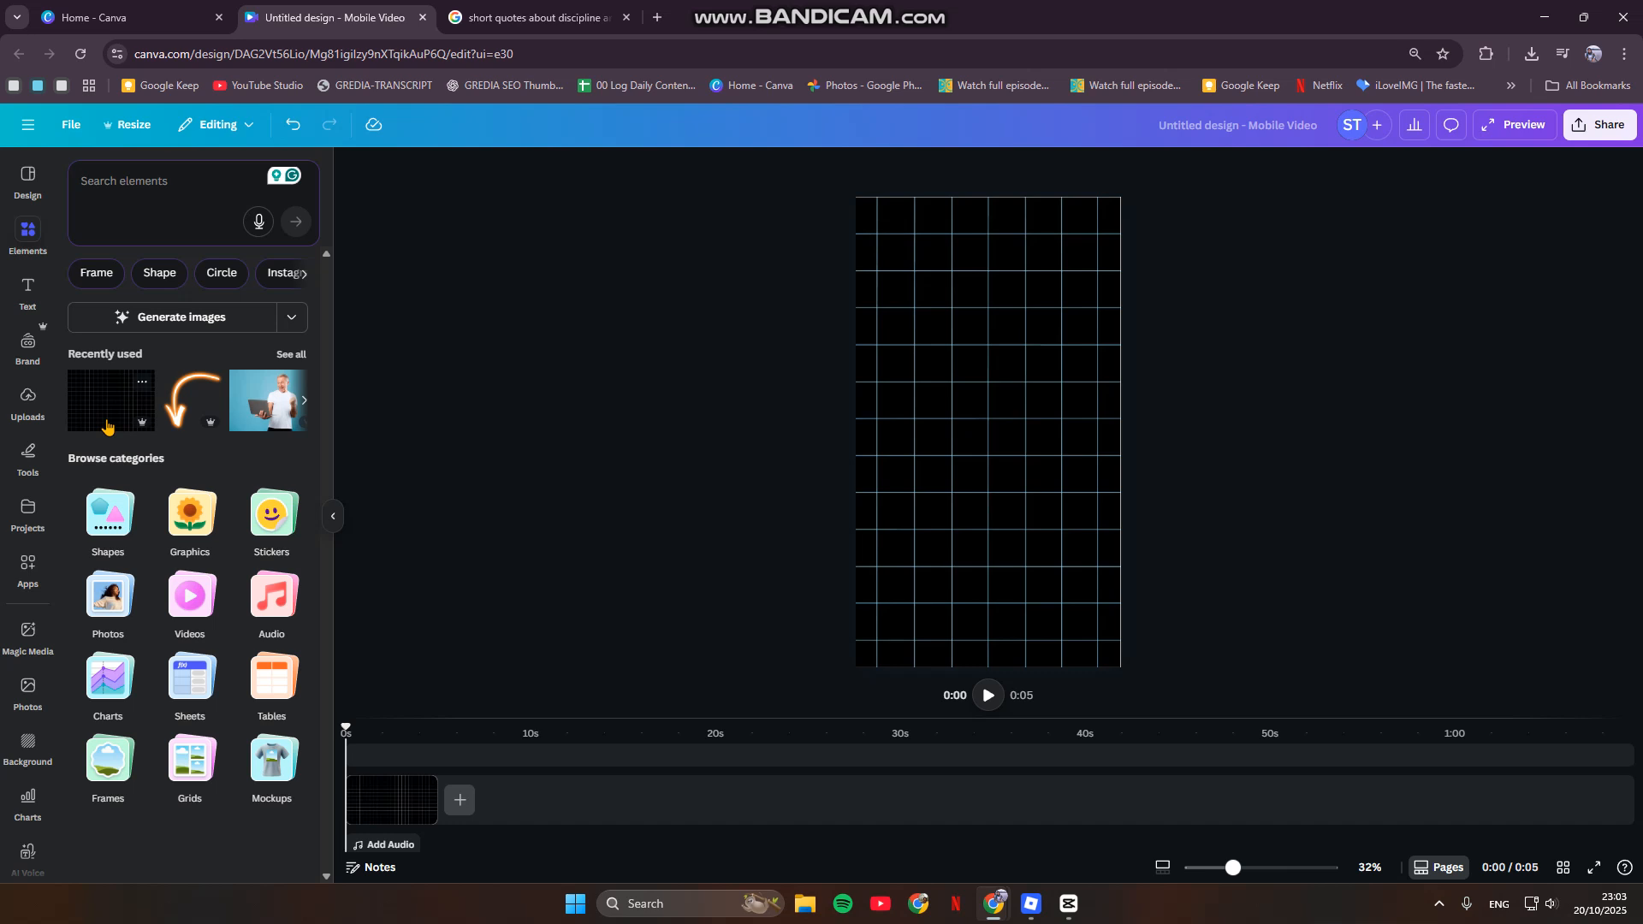
Add a heading with the text DISCIPLINE, BEATS and MOTIVATION on three separate lines
left_click(27, 295)
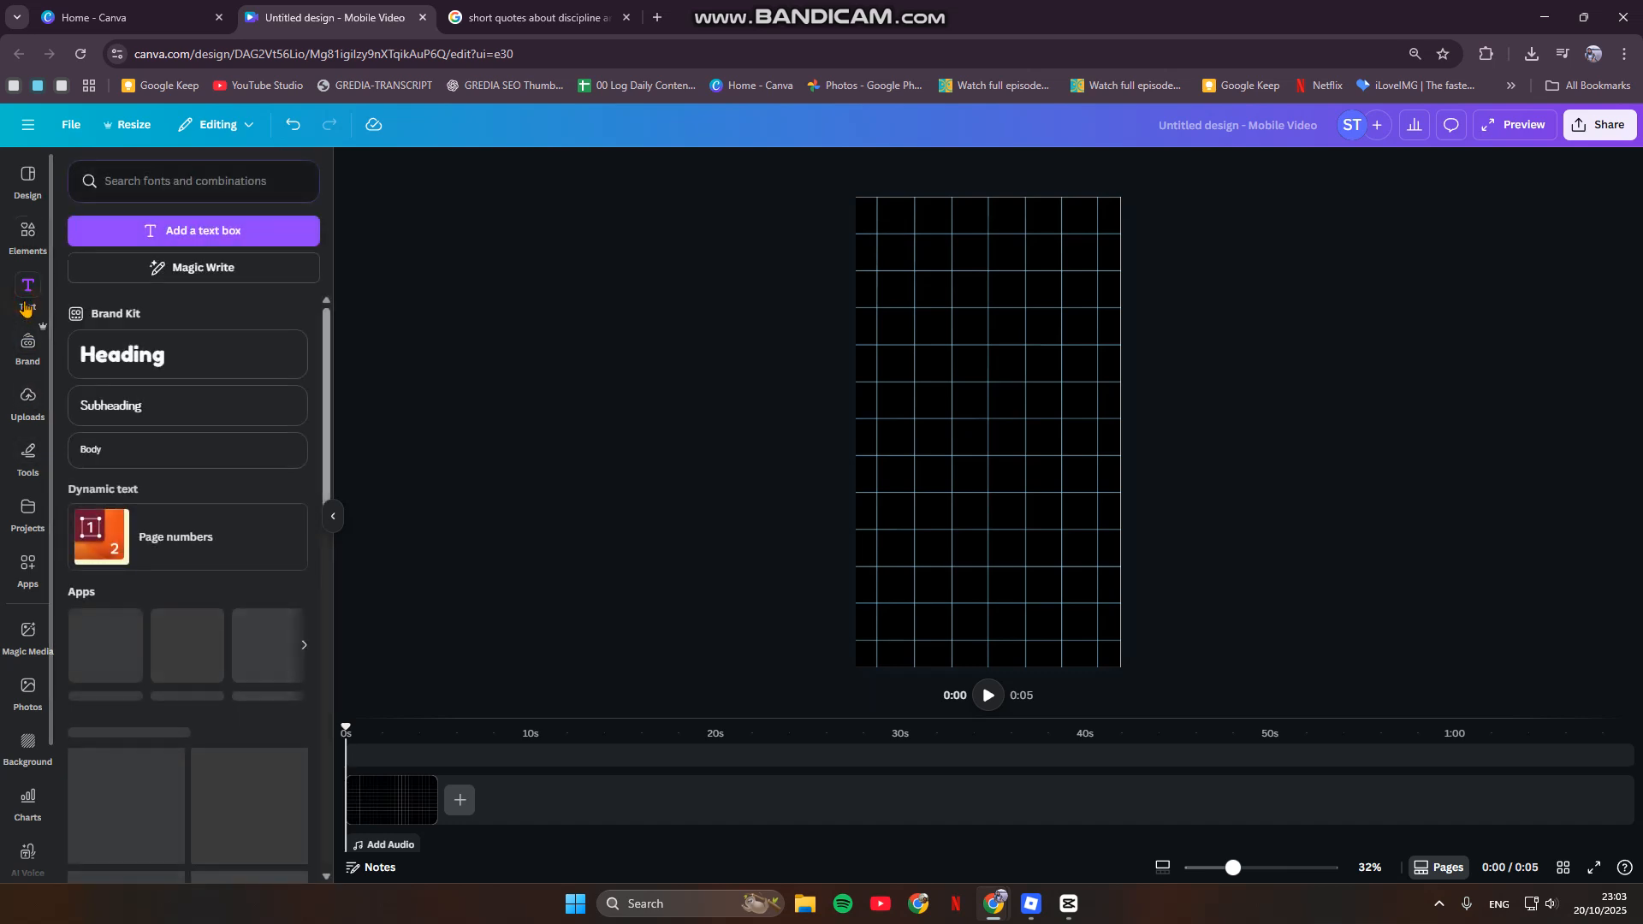
left_click(142, 374)
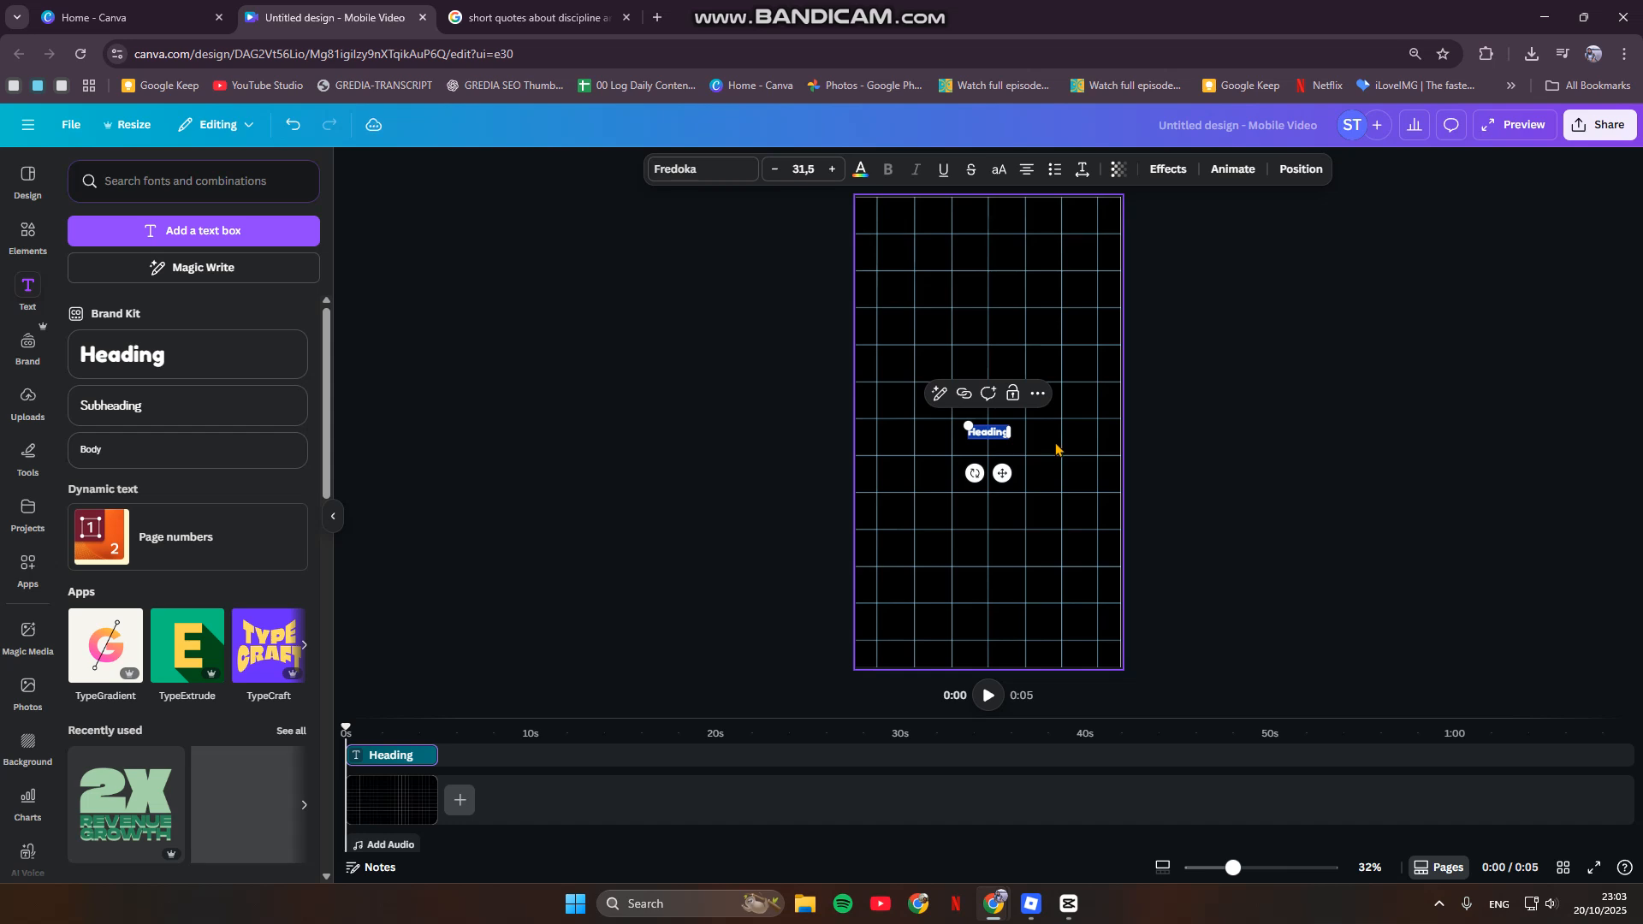
type("Di")
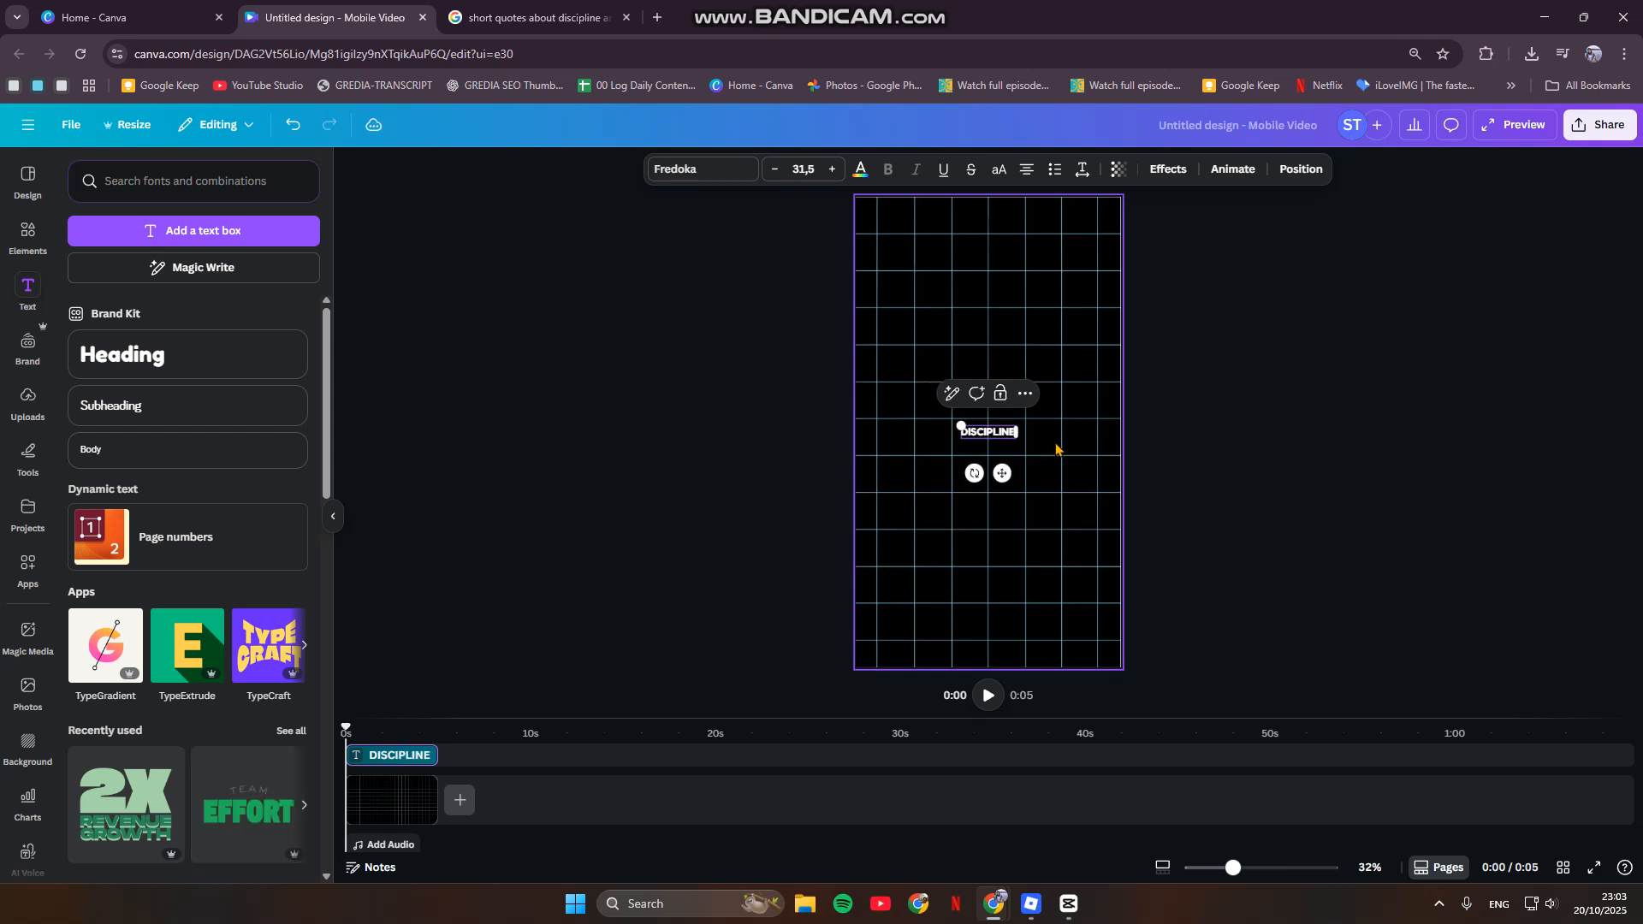
type("scipline")
key("Return")
type("BEATS")
key("Return")
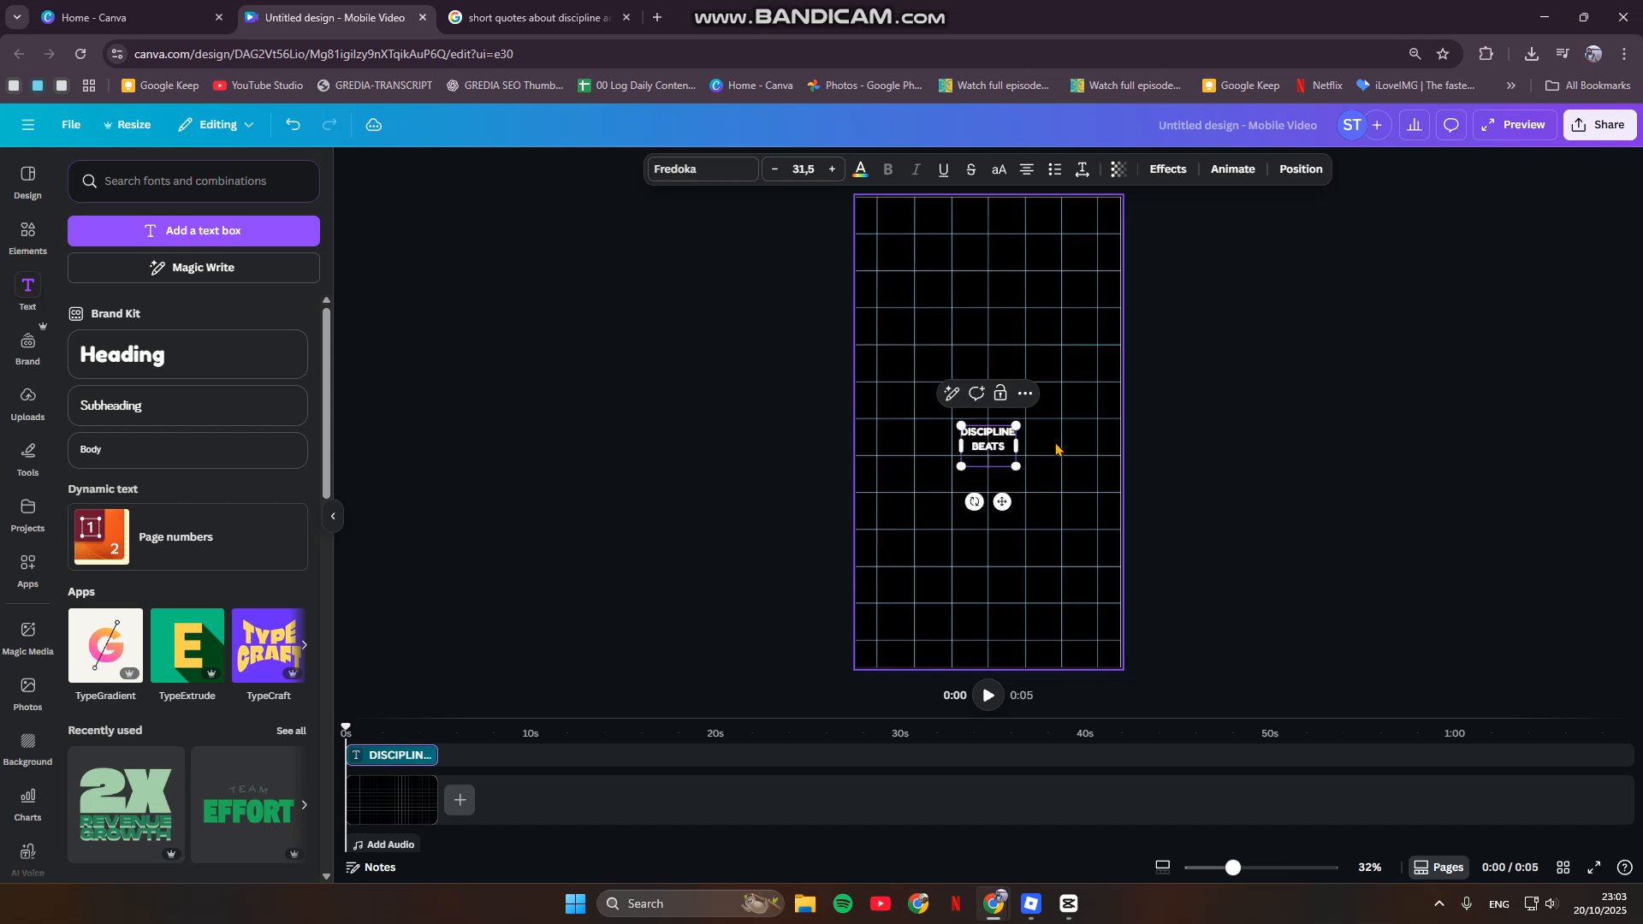
type("MOTIVATION")
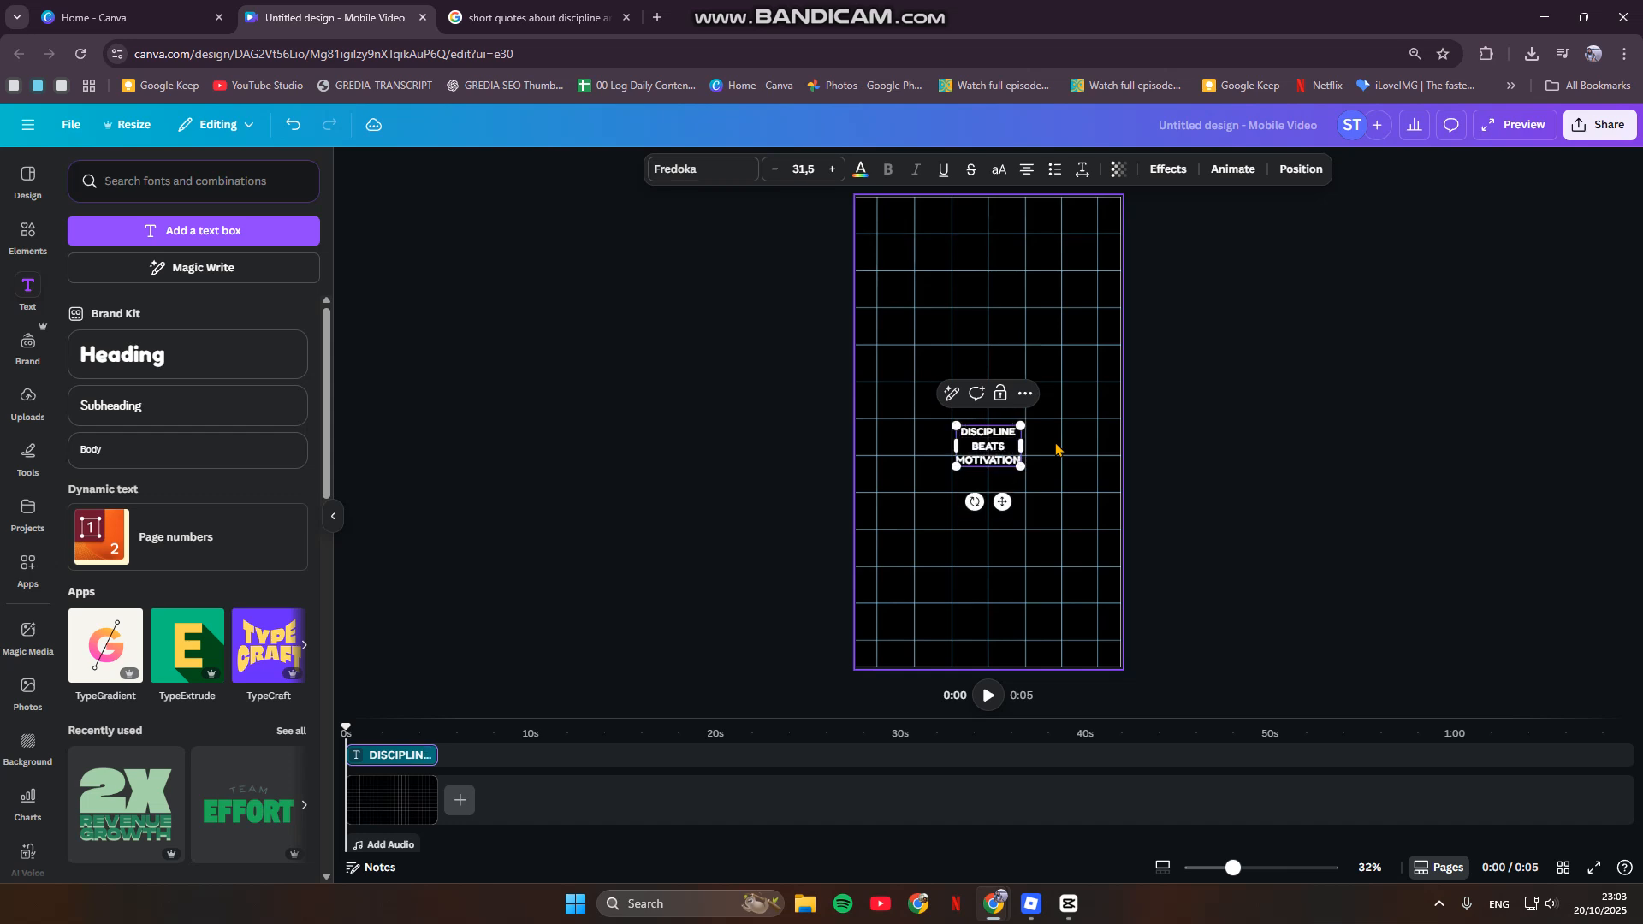
Enlarge the three-line heading to a font size of 92.6 and place it centred near the page's upper edge
left_click(1258, 395)
left_click(1007, 444)
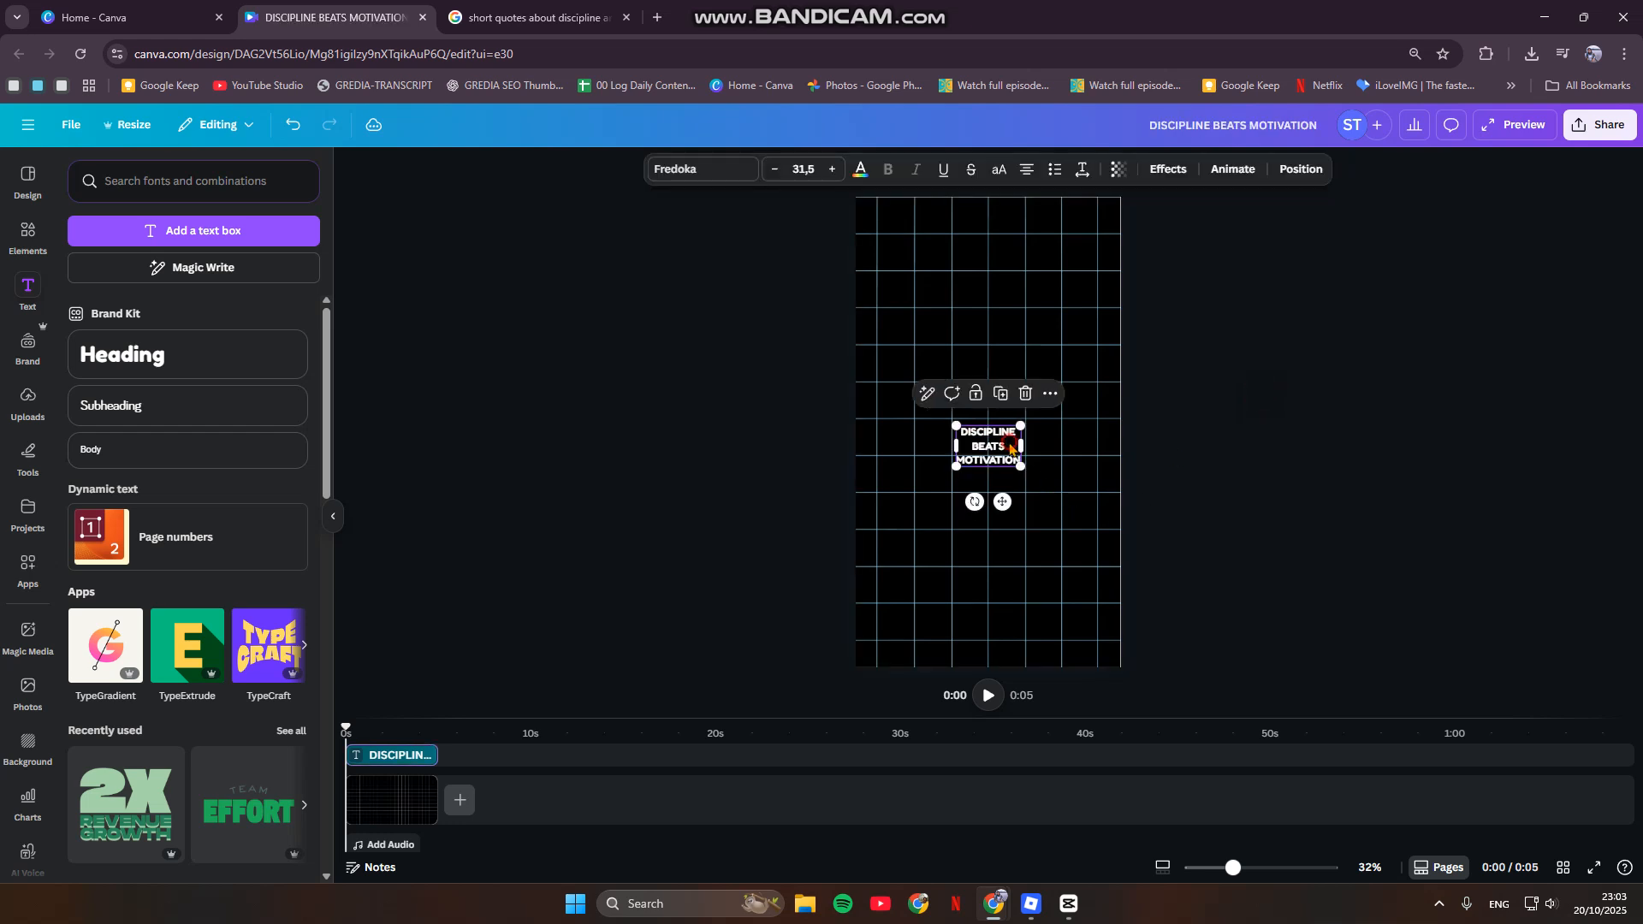
left_click_drag(1020, 465, 1039, 295)
left_click(1227, 357)
Color the word BEATS in the heading yellow using the default solid colors
left_click(982, 303)
left_click(980, 300)
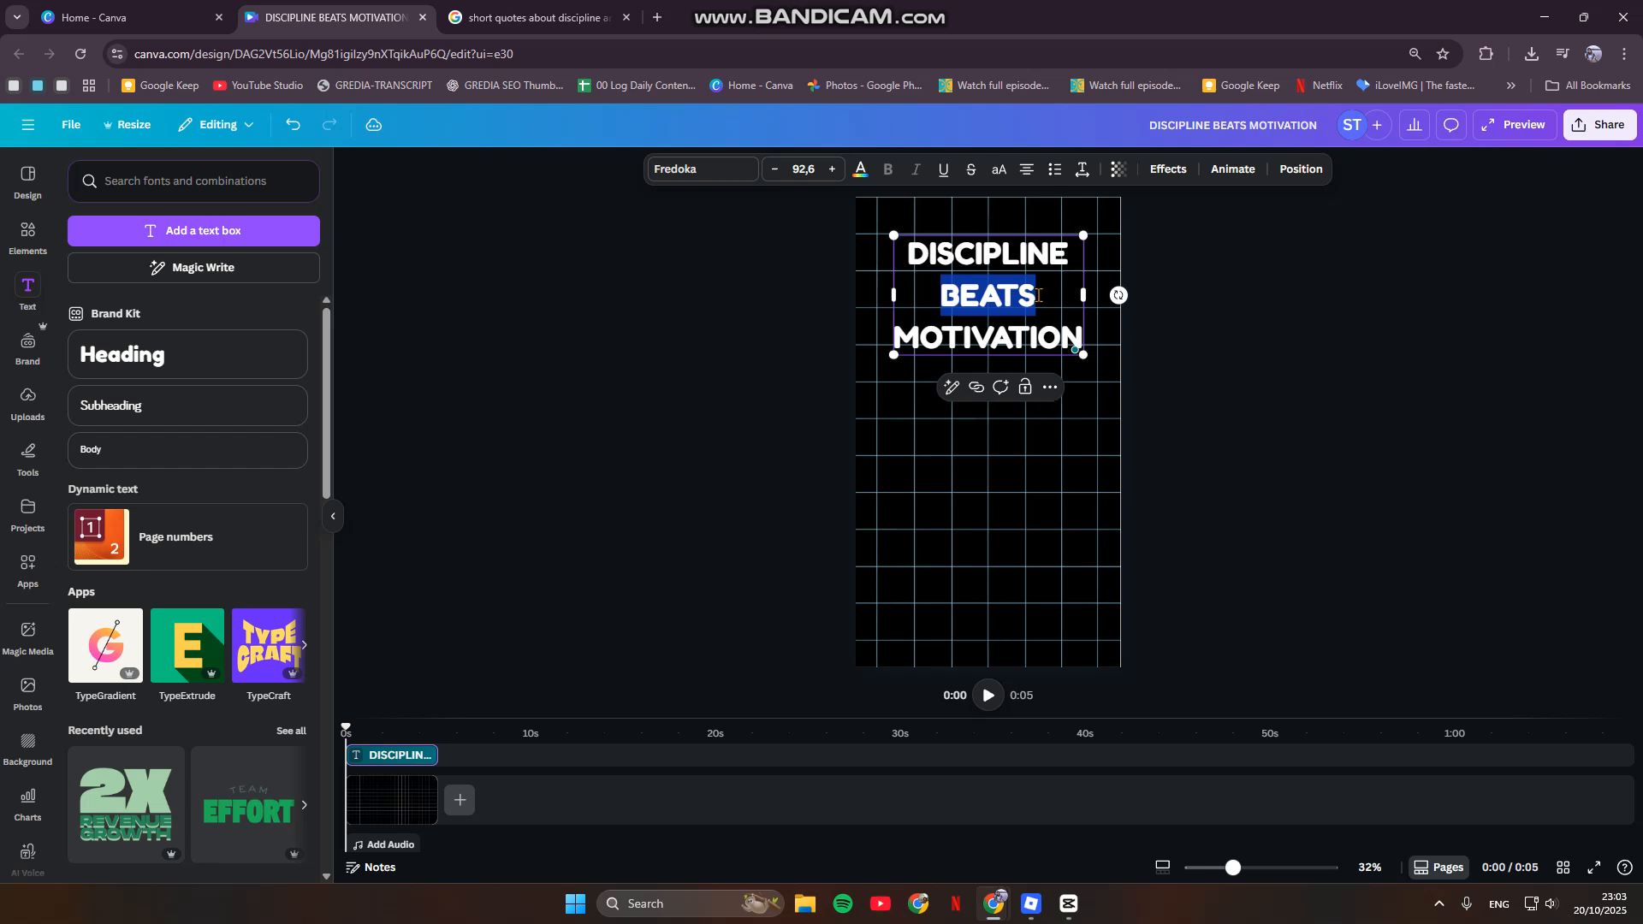
left_click(862, 171)
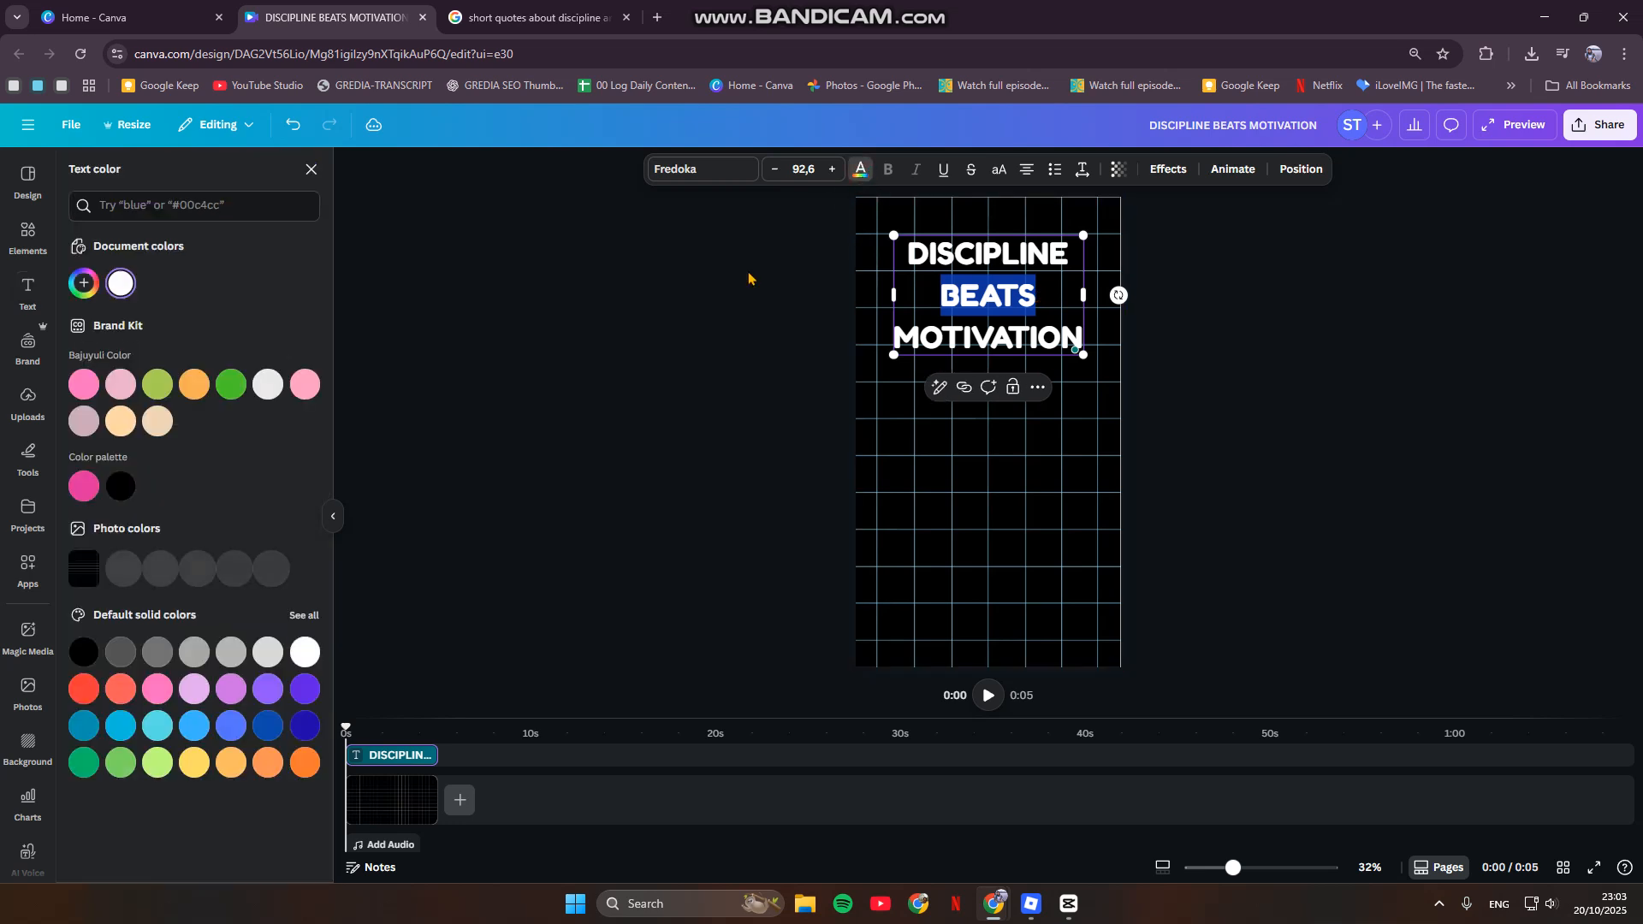
left_click(193, 766)
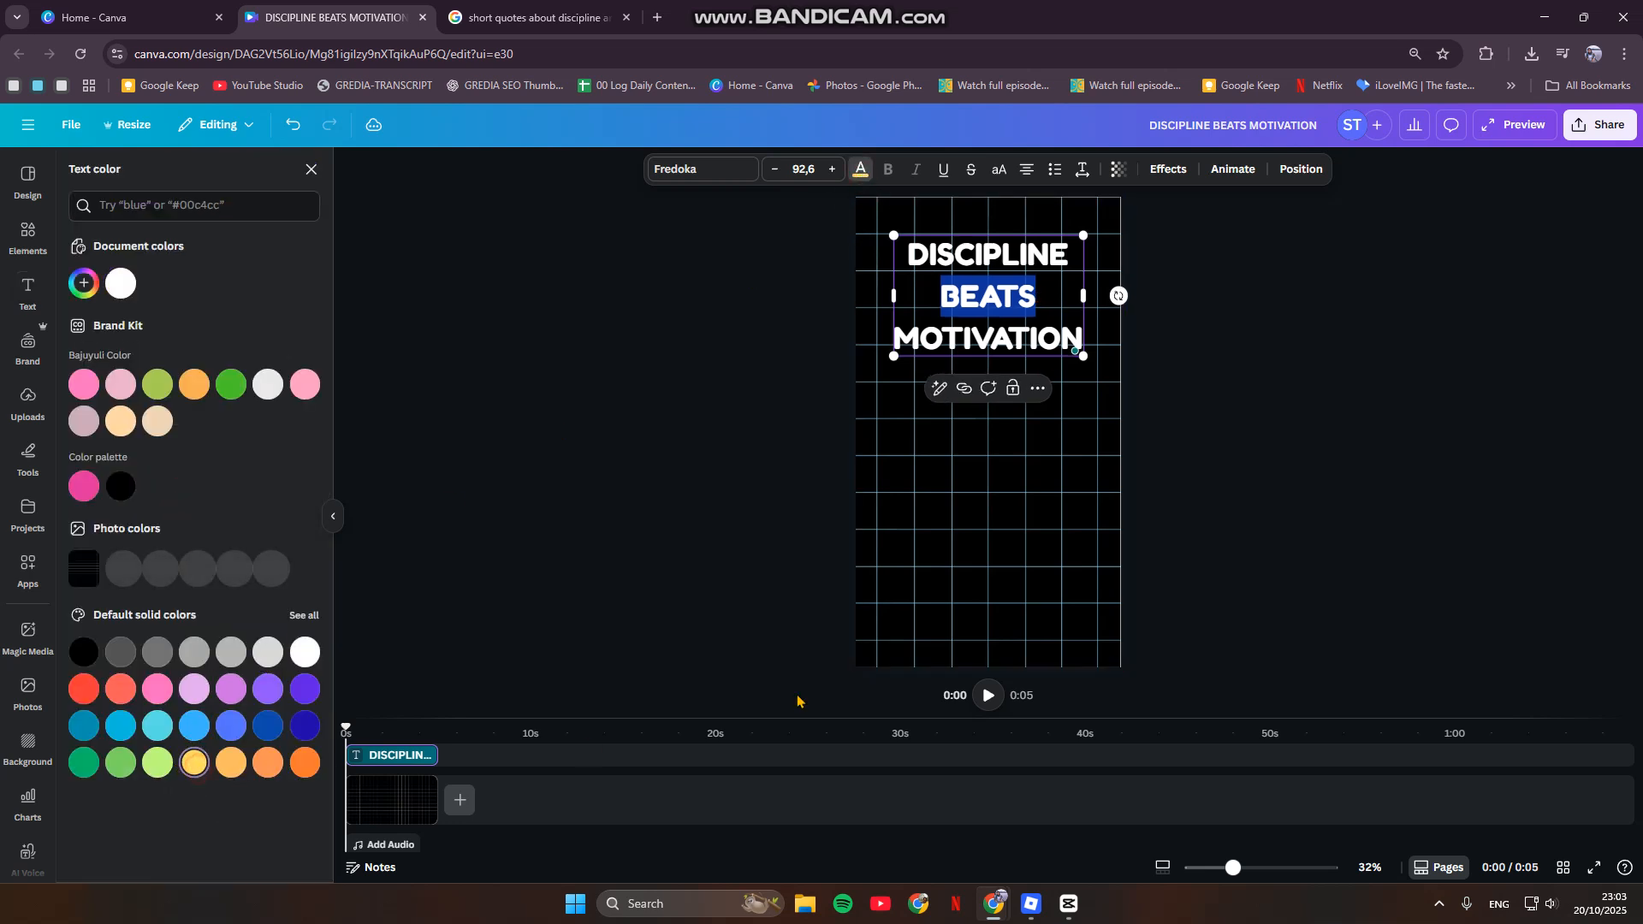
left_click(1227, 449)
left_click(1227, 452)
Slightly increase the letter spacing of the whole three-line heading
left_click(1037, 339)
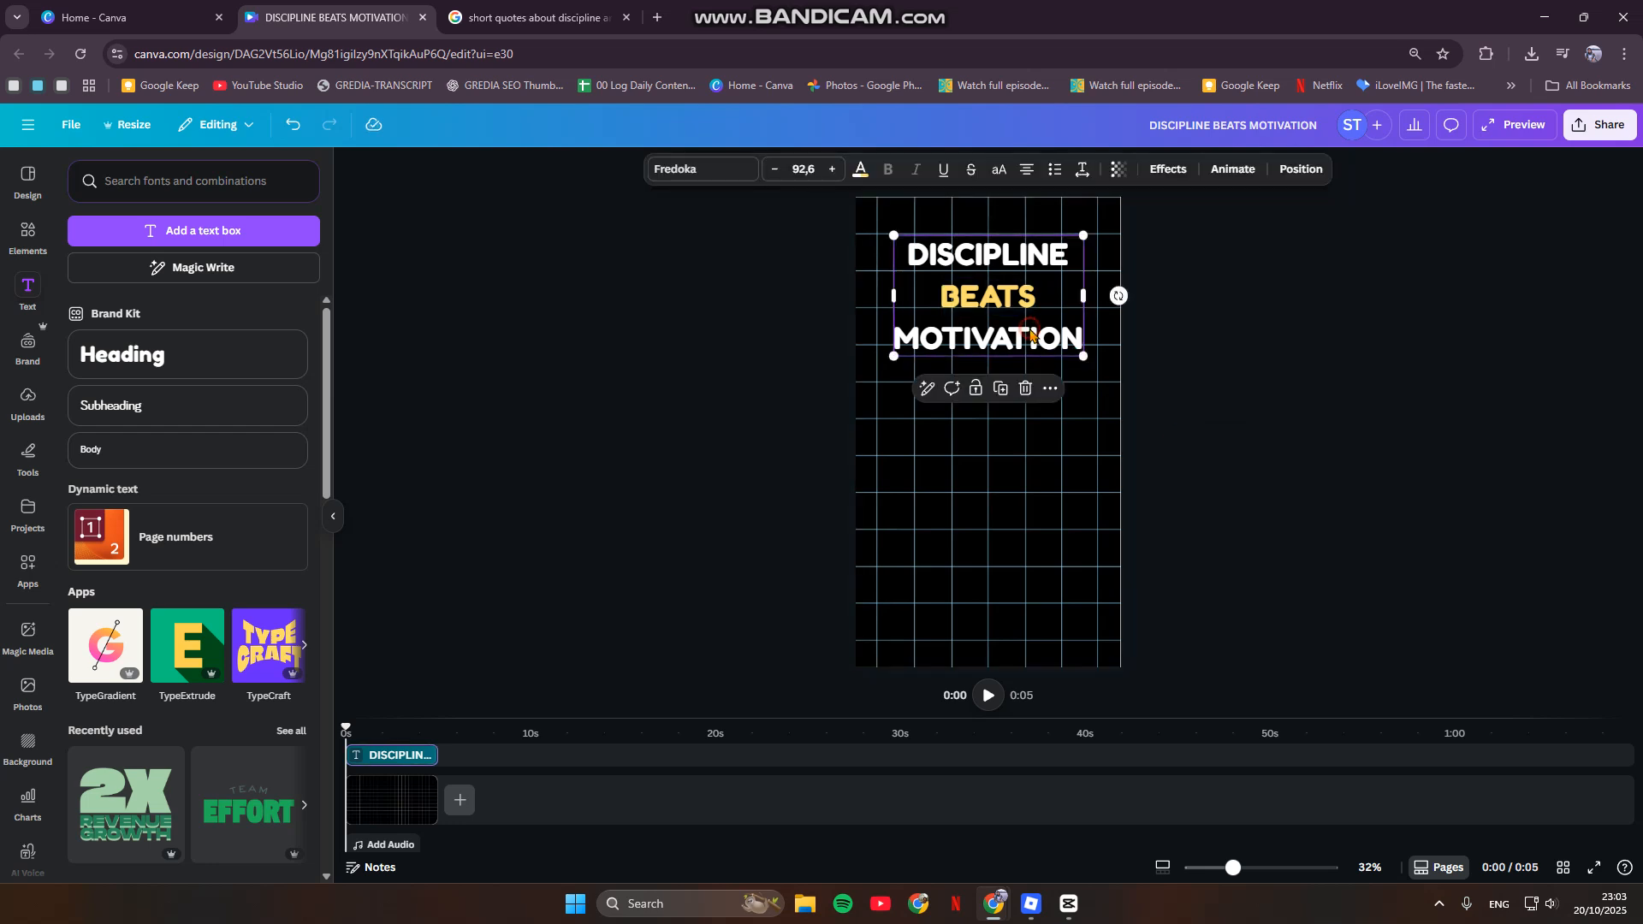
left_click(1080, 170)
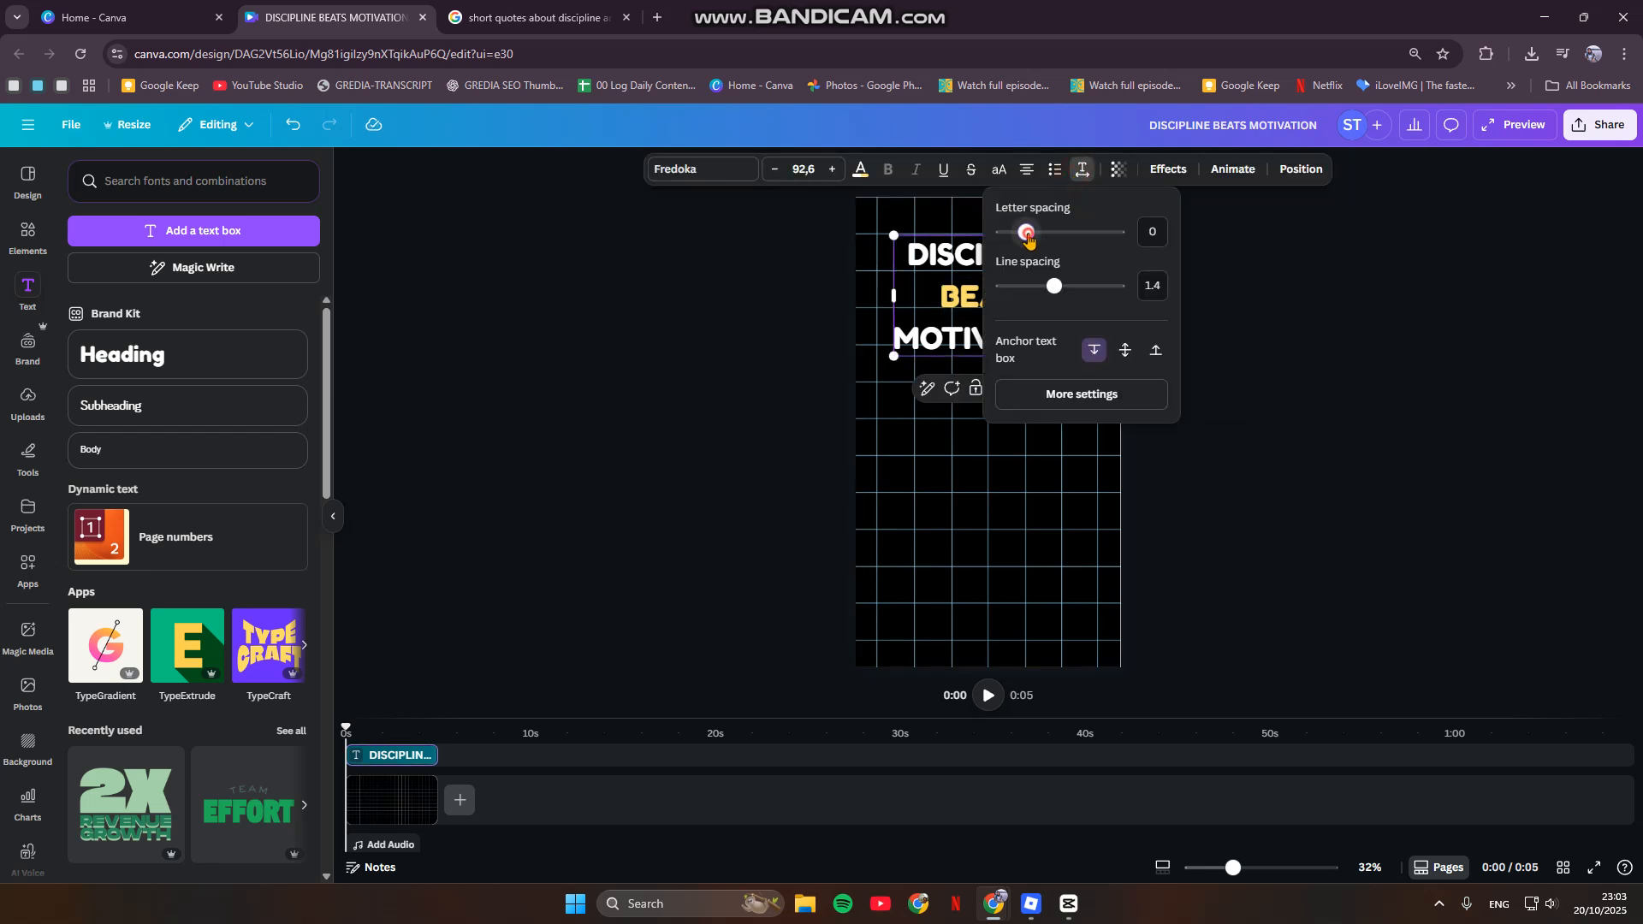
left_click_drag(1028, 237, 1035, 241)
left_click(1219, 291)
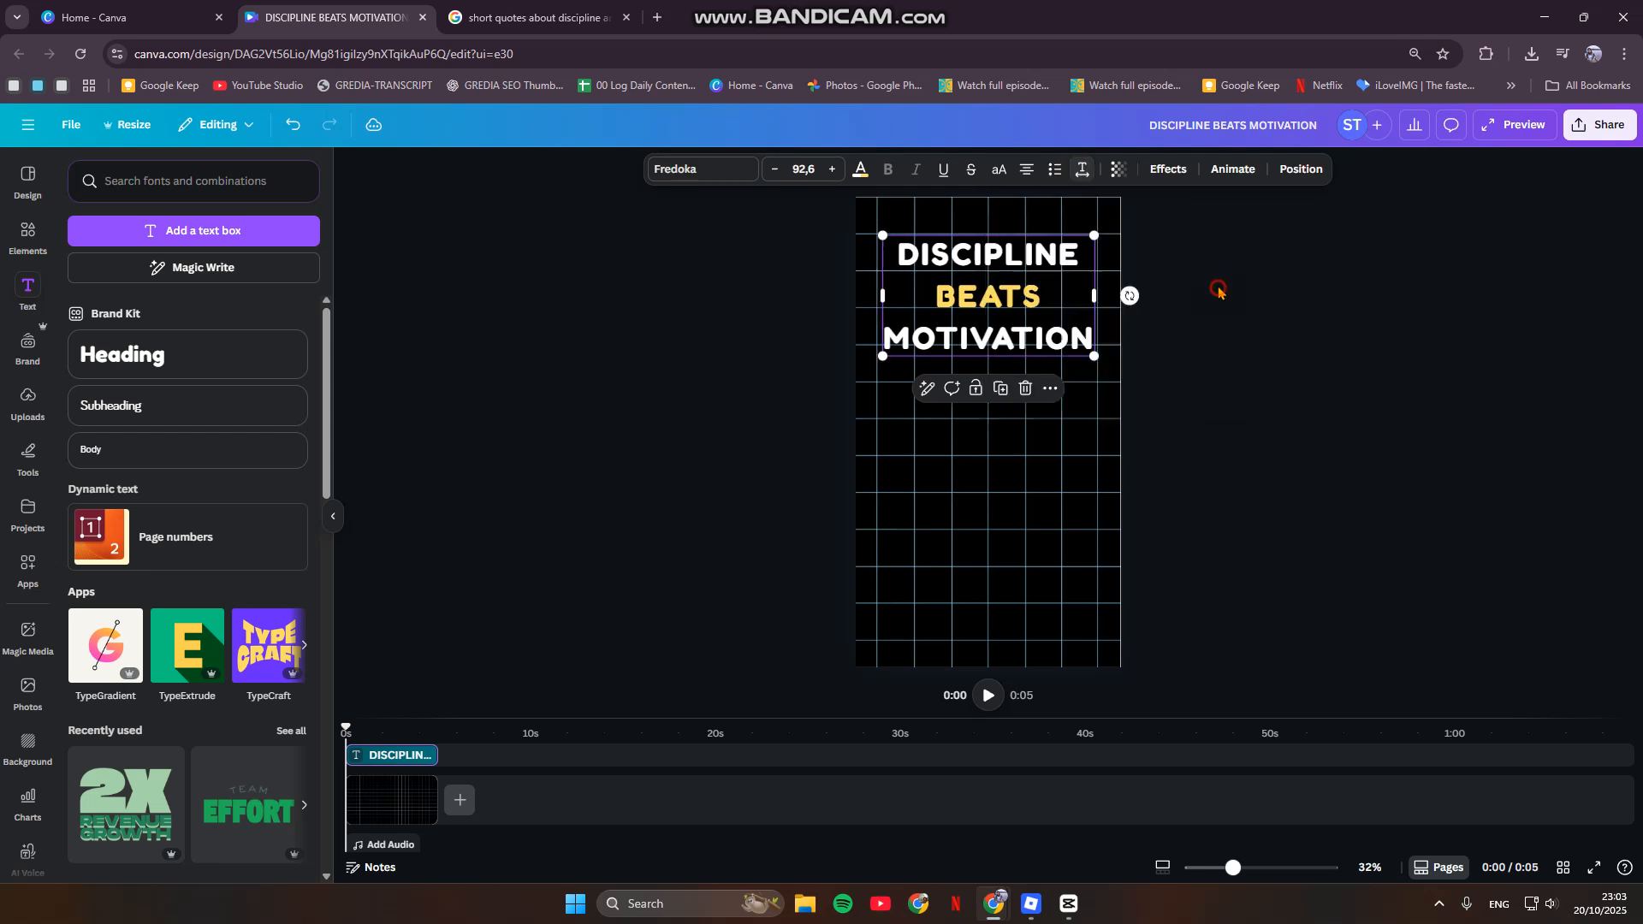
left_click(1245, 335)
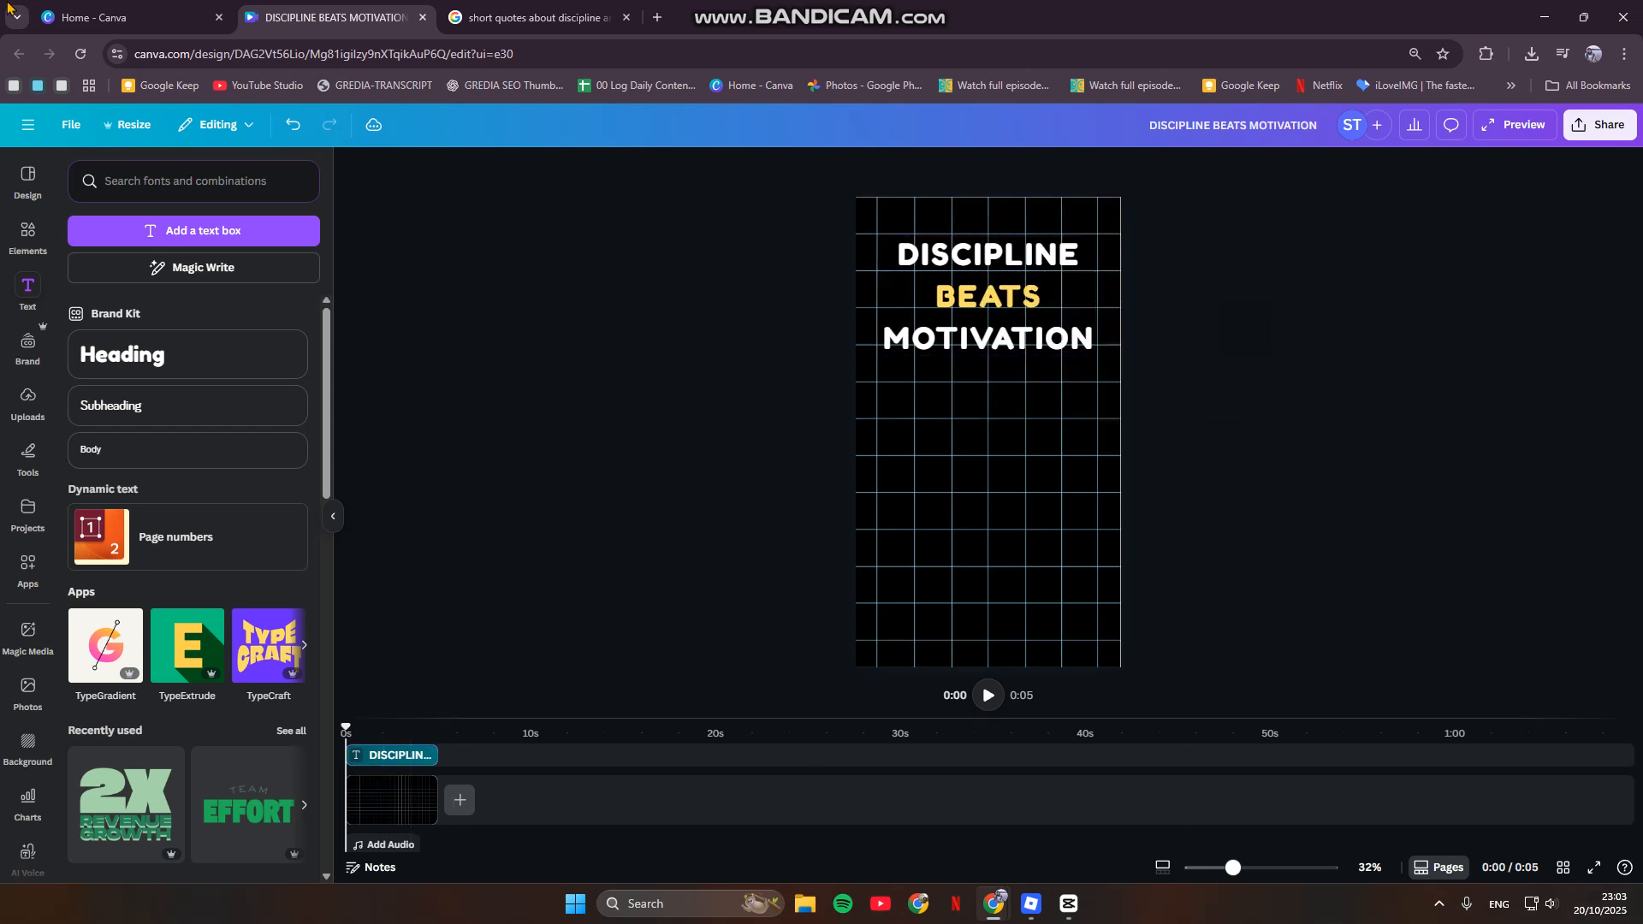
Search the elements library for FIRE
left_click(27, 234)
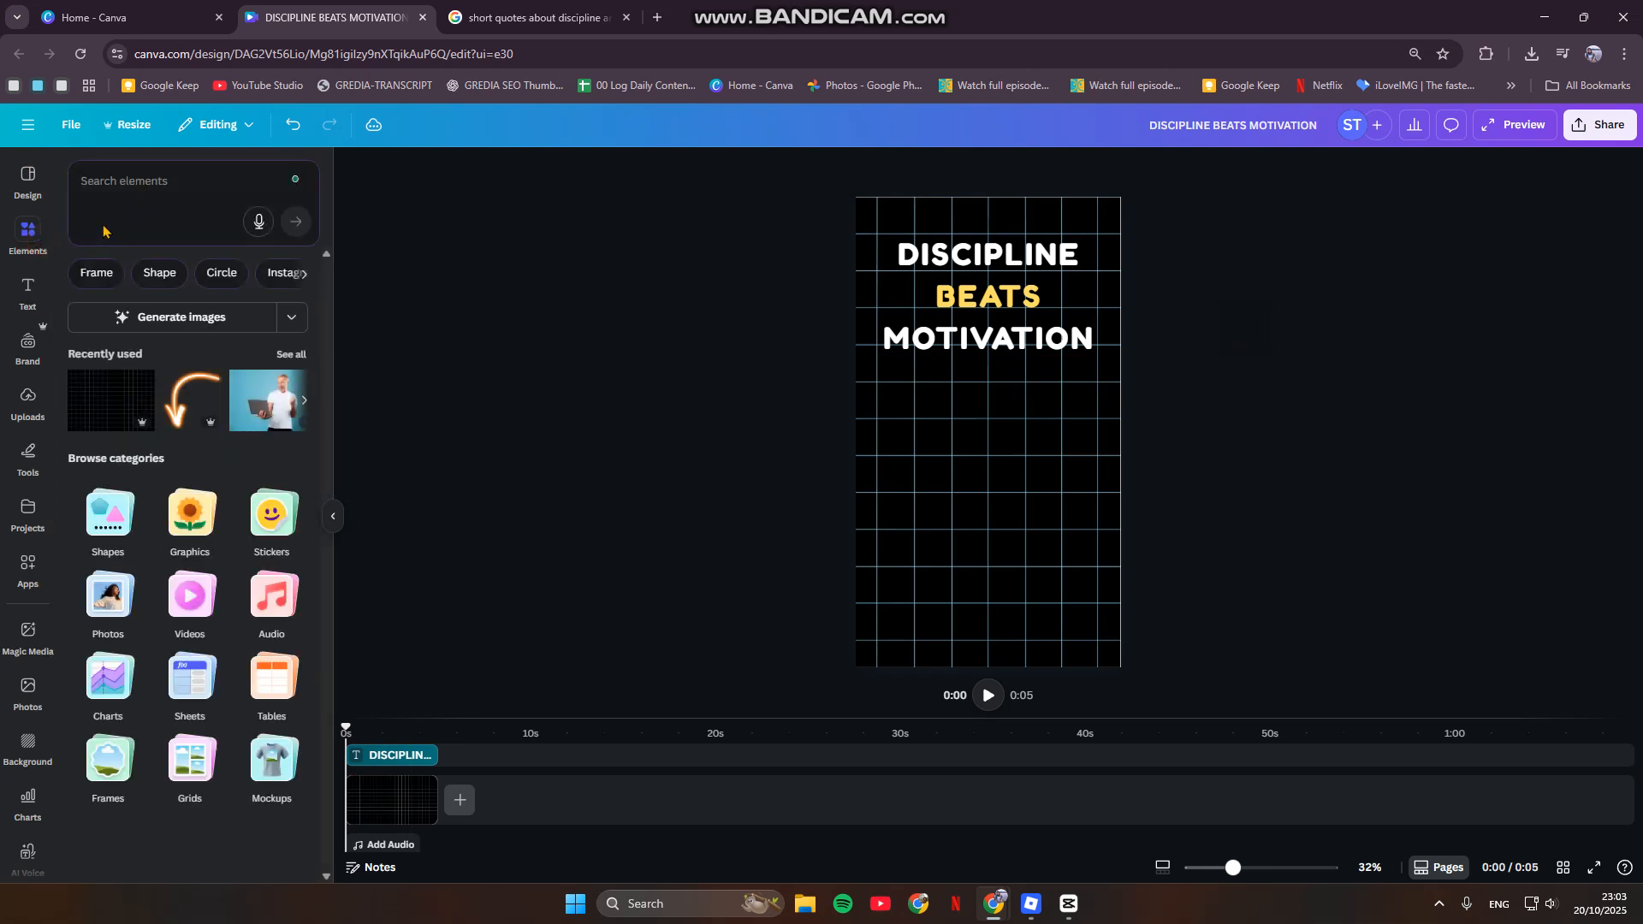
left_click(152, 181)
type("FIRE")
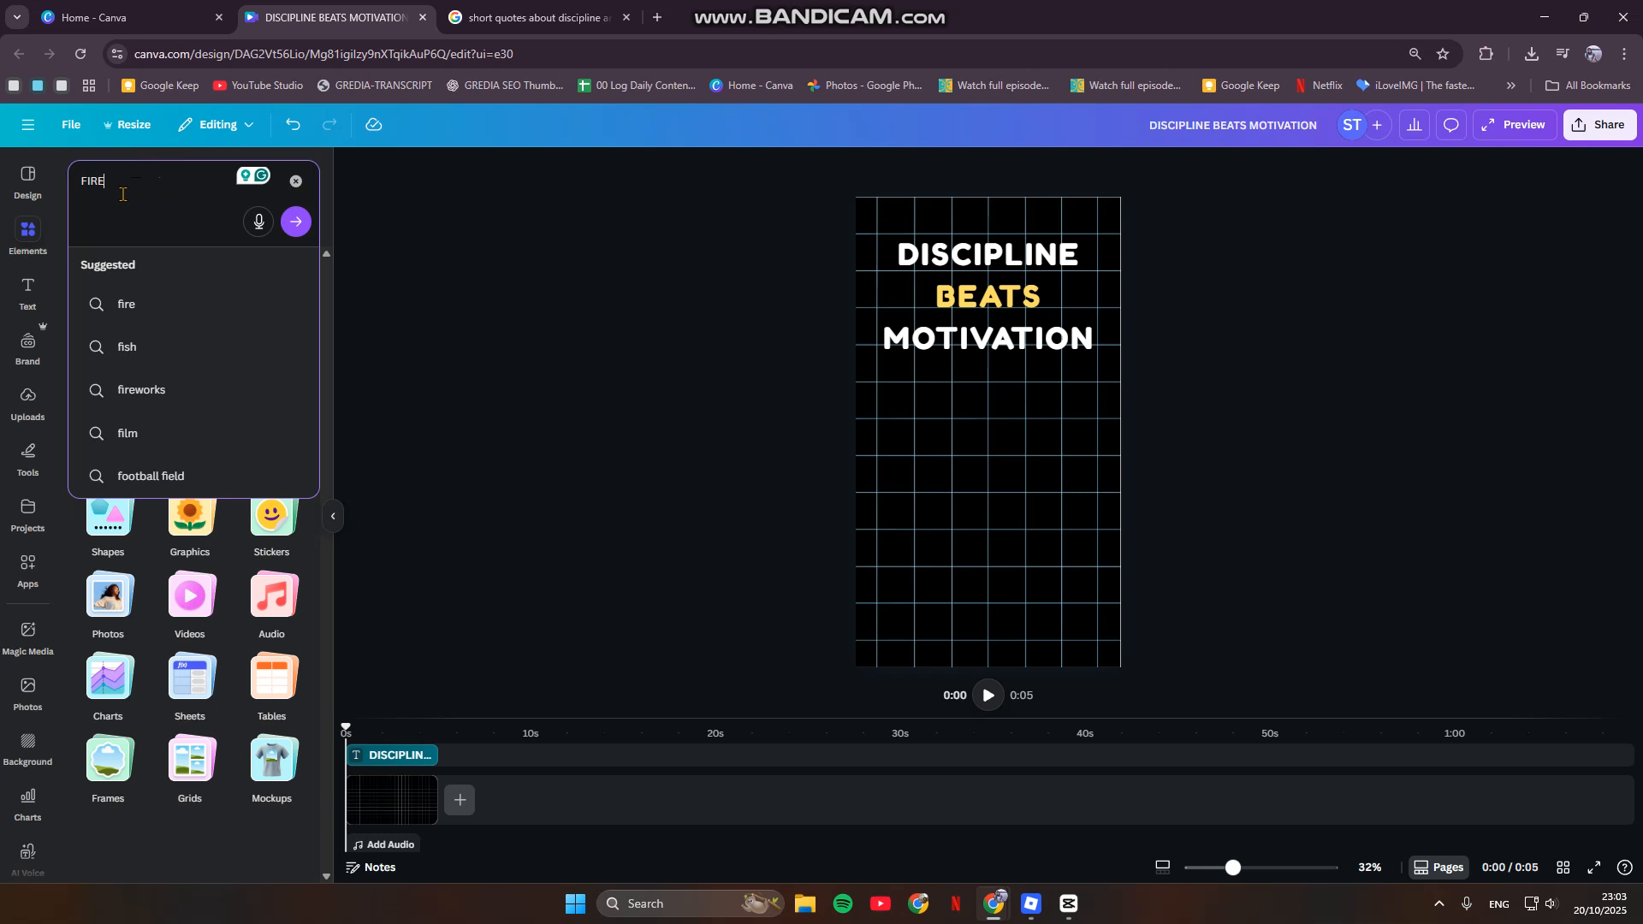
key("Return")
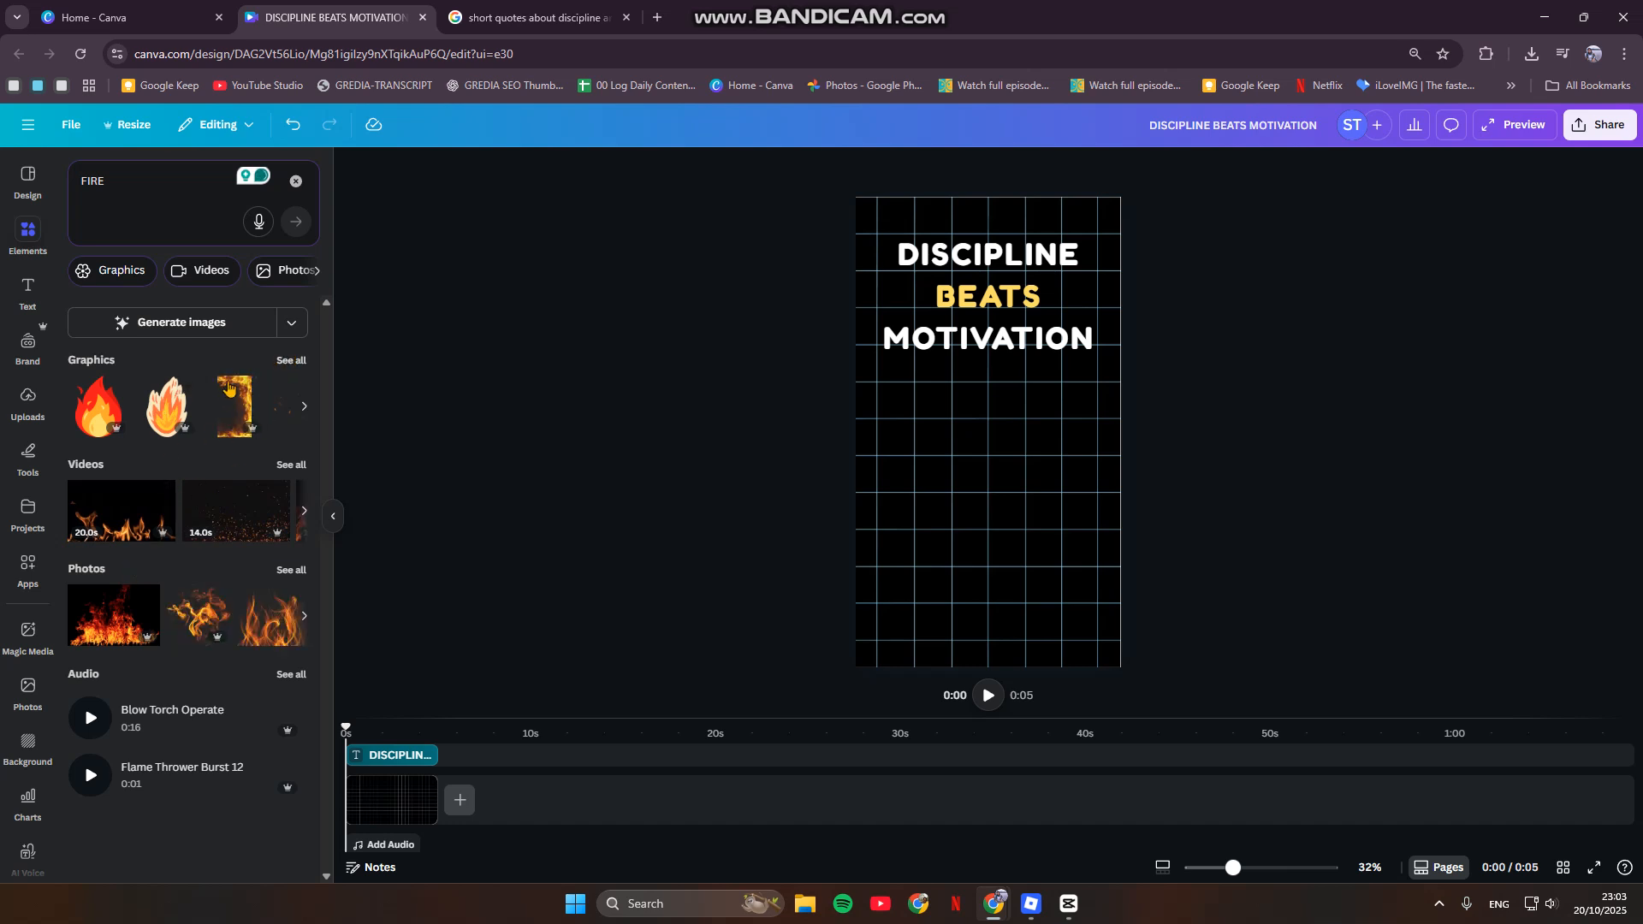
Narrow the fire results to animated graphics and add the slim red flame with rising sparks to the page
left_click(288, 363)
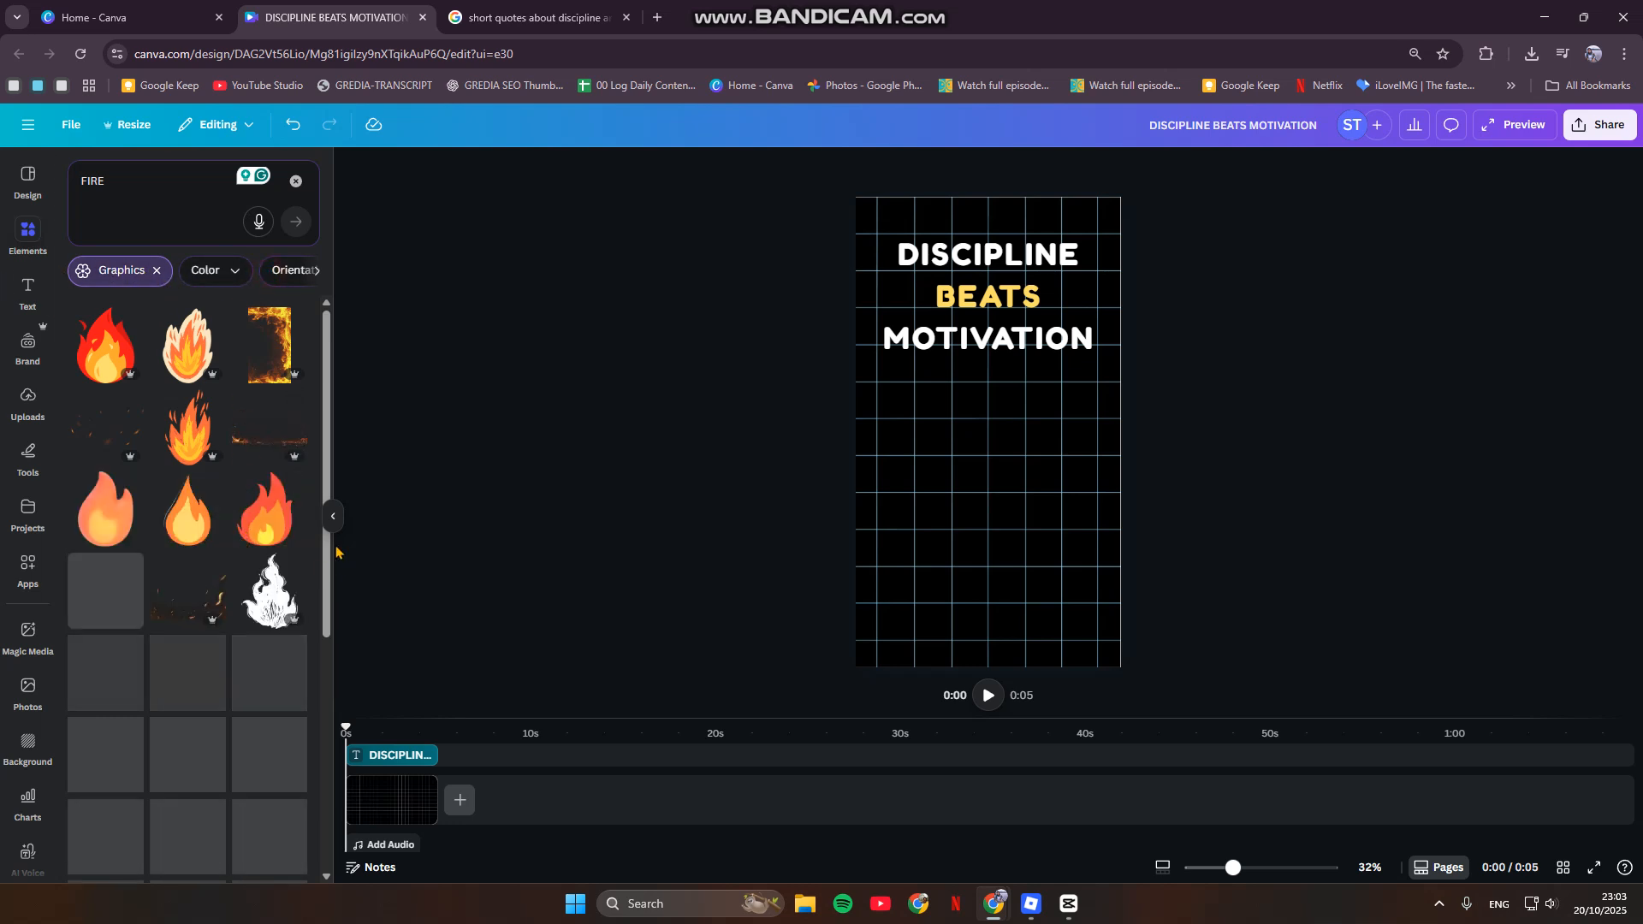
scroll(283, 685, "down", 1)
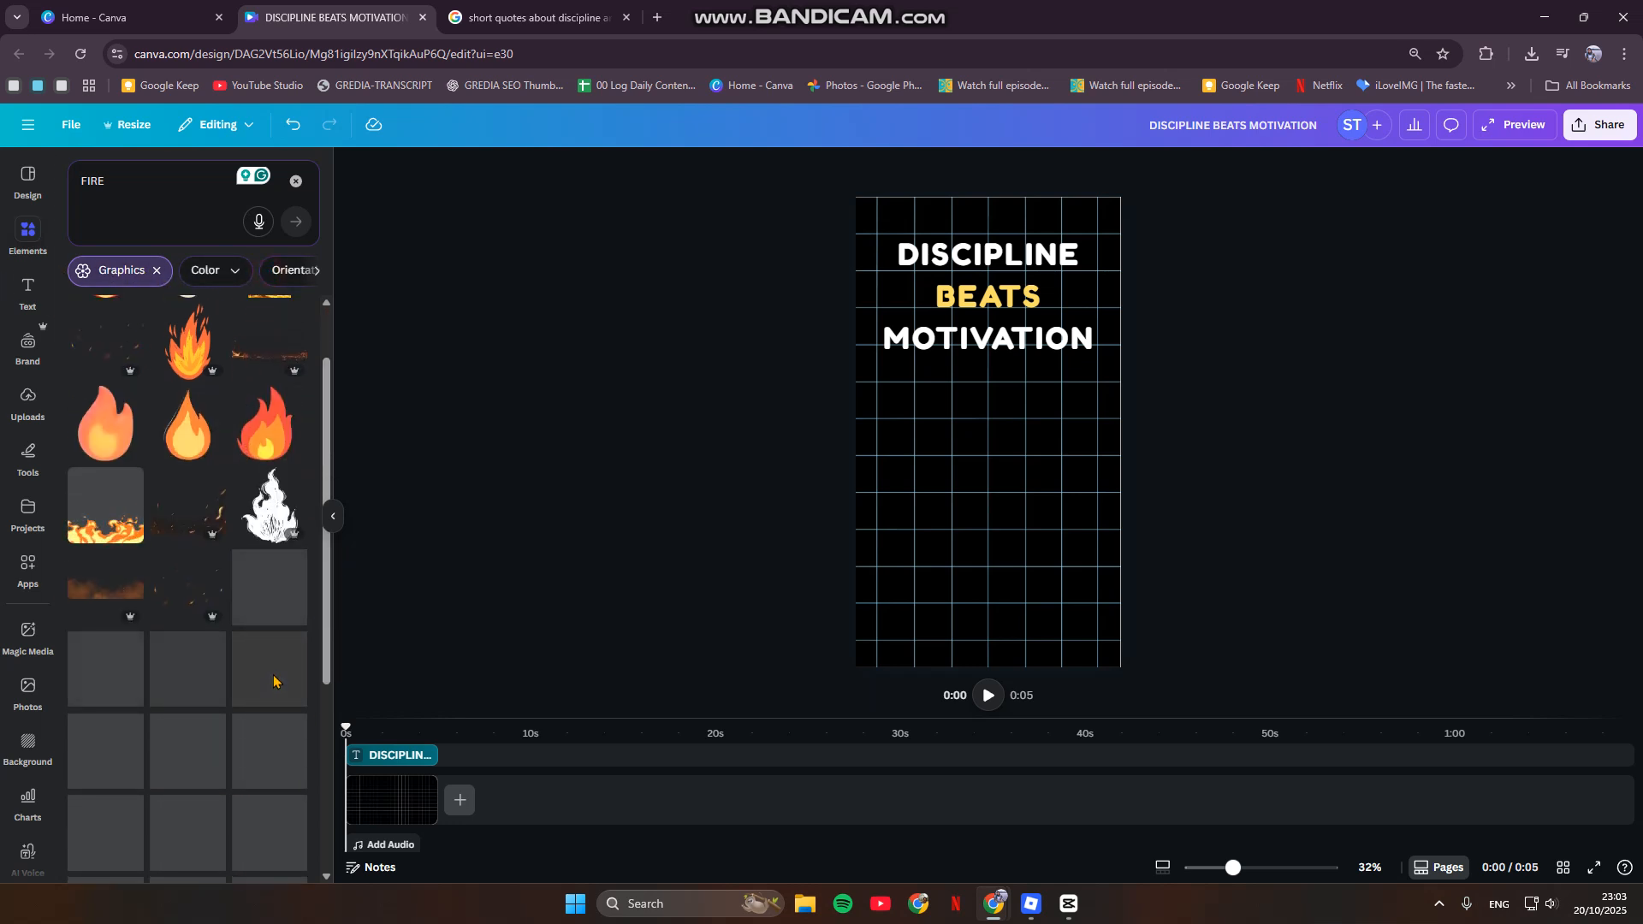
scroll(275, 657, "down", 2)
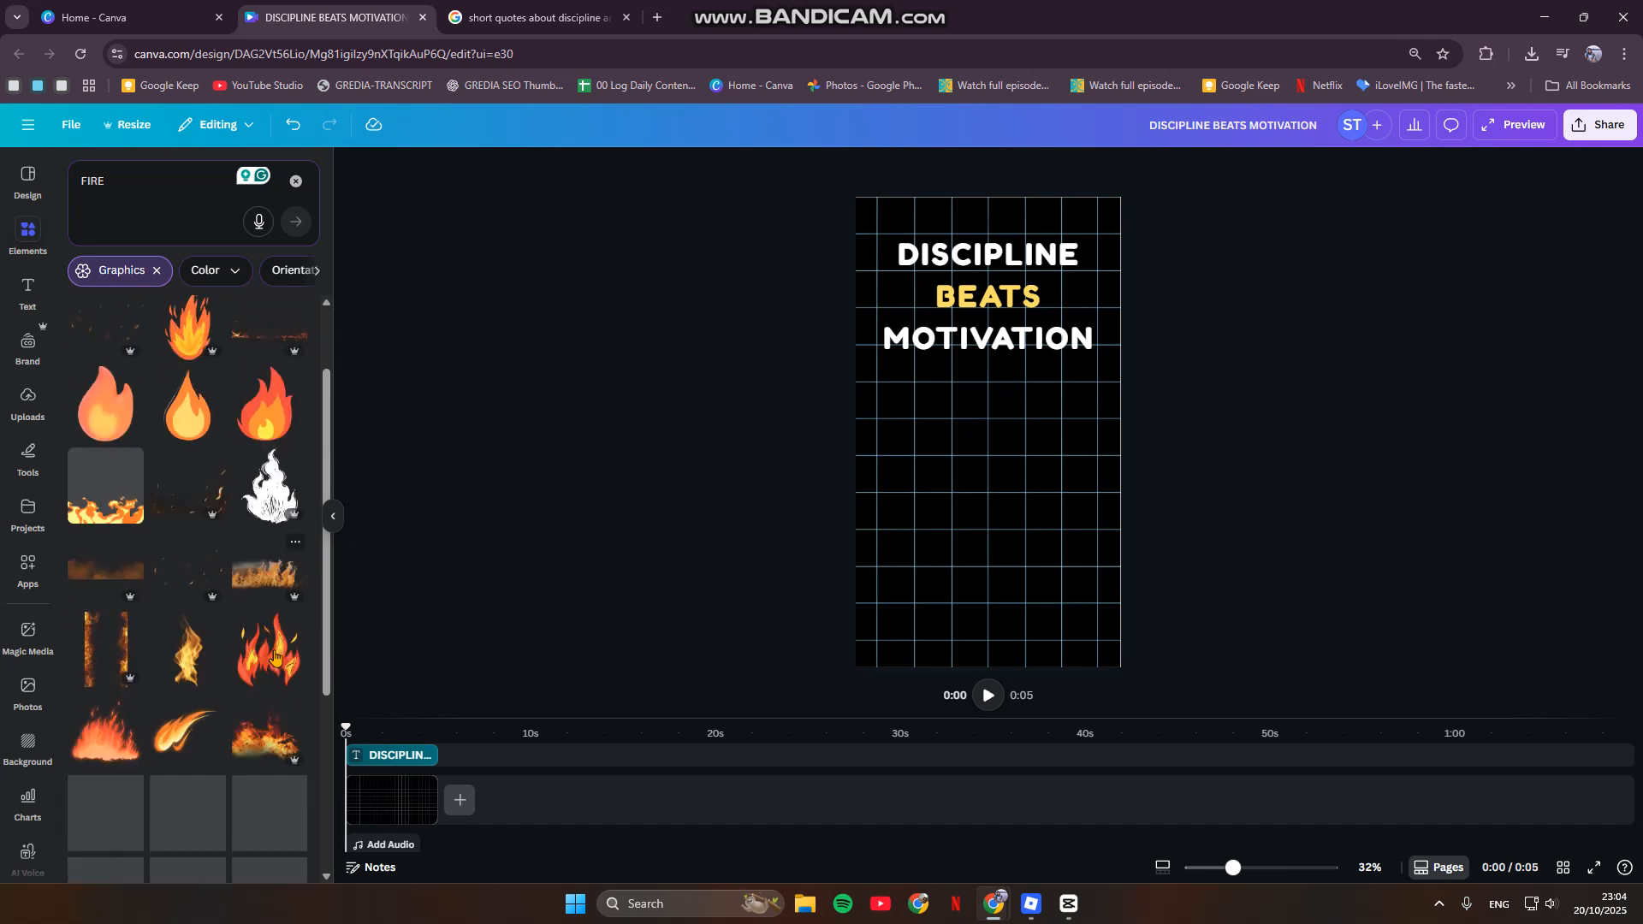
scroll(275, 657, "down", 2)
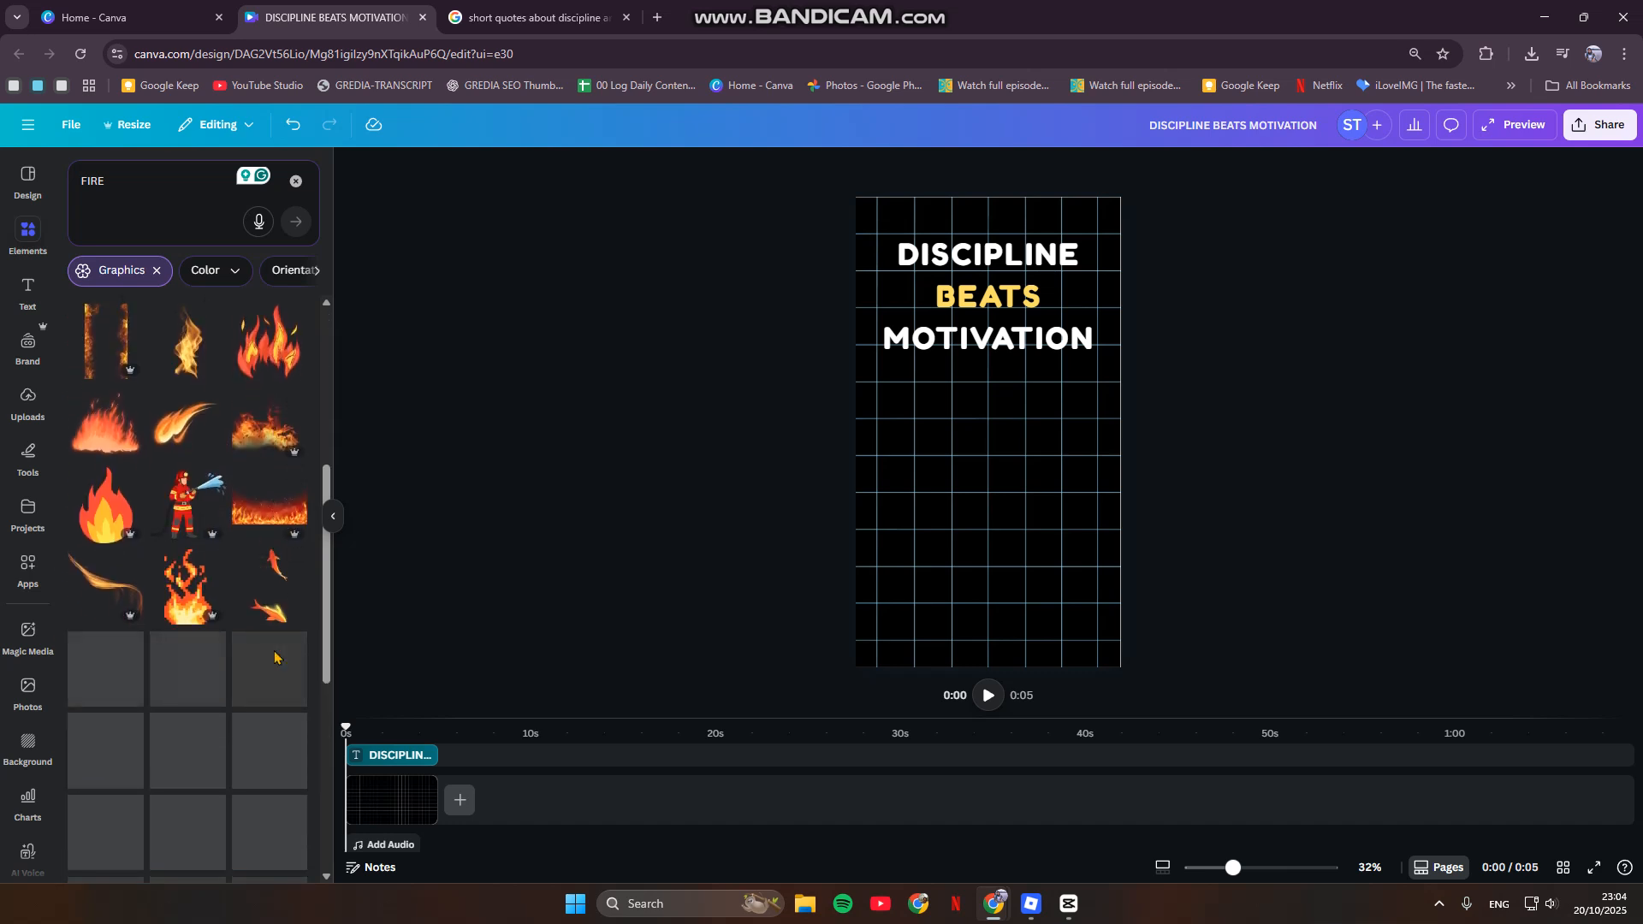
scroll(275, 657, "up", 4)
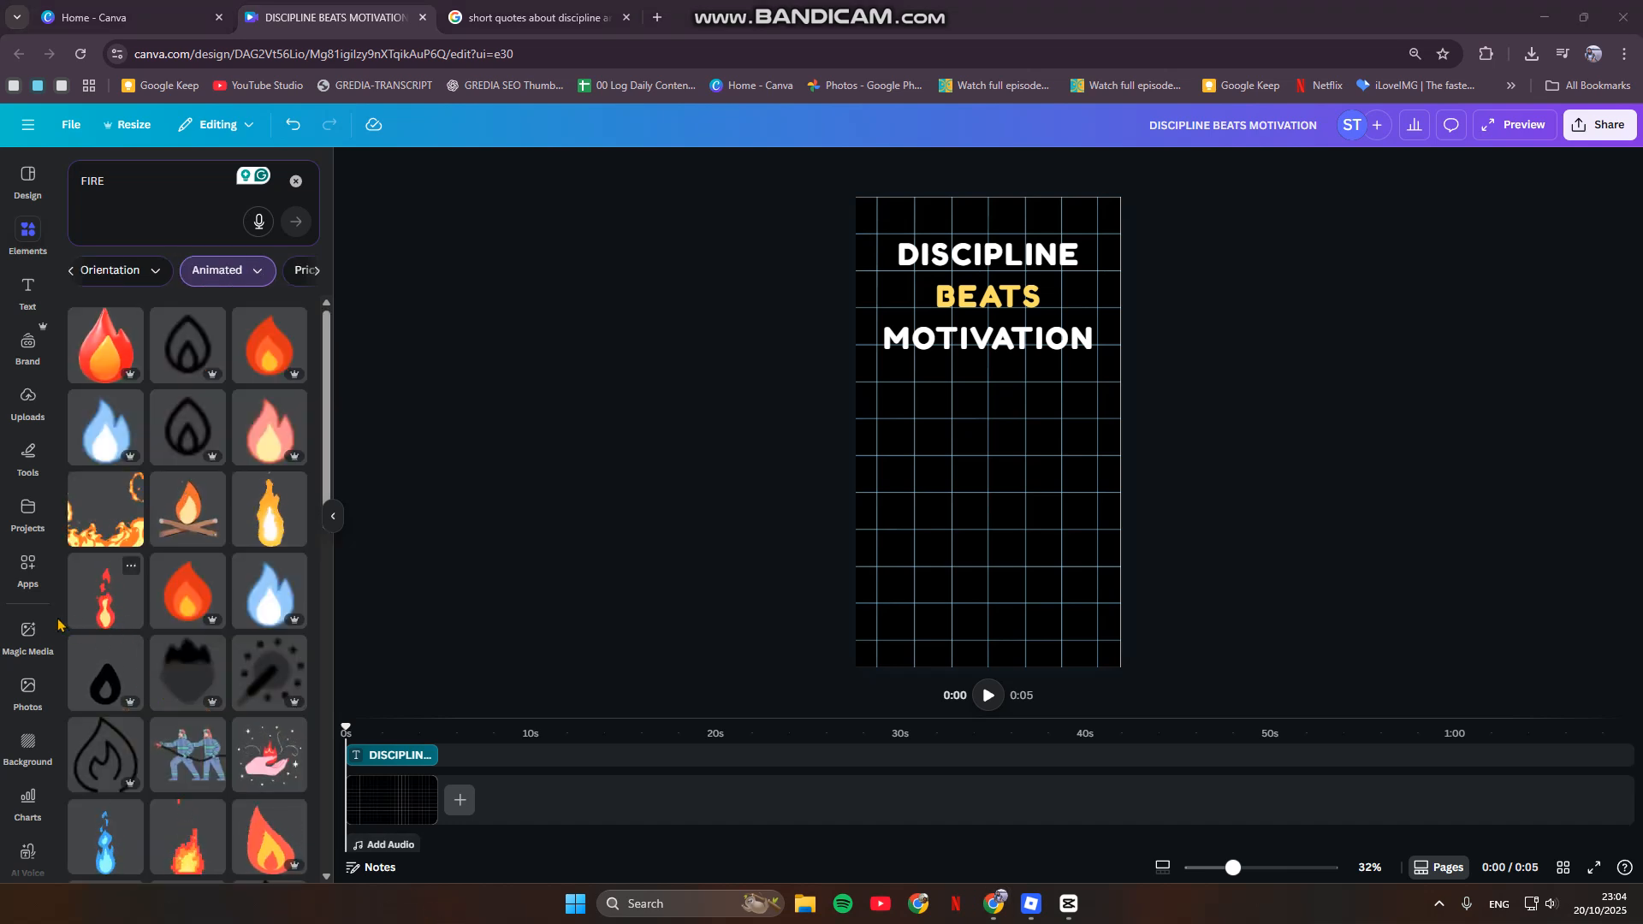
left_click(103, 614)
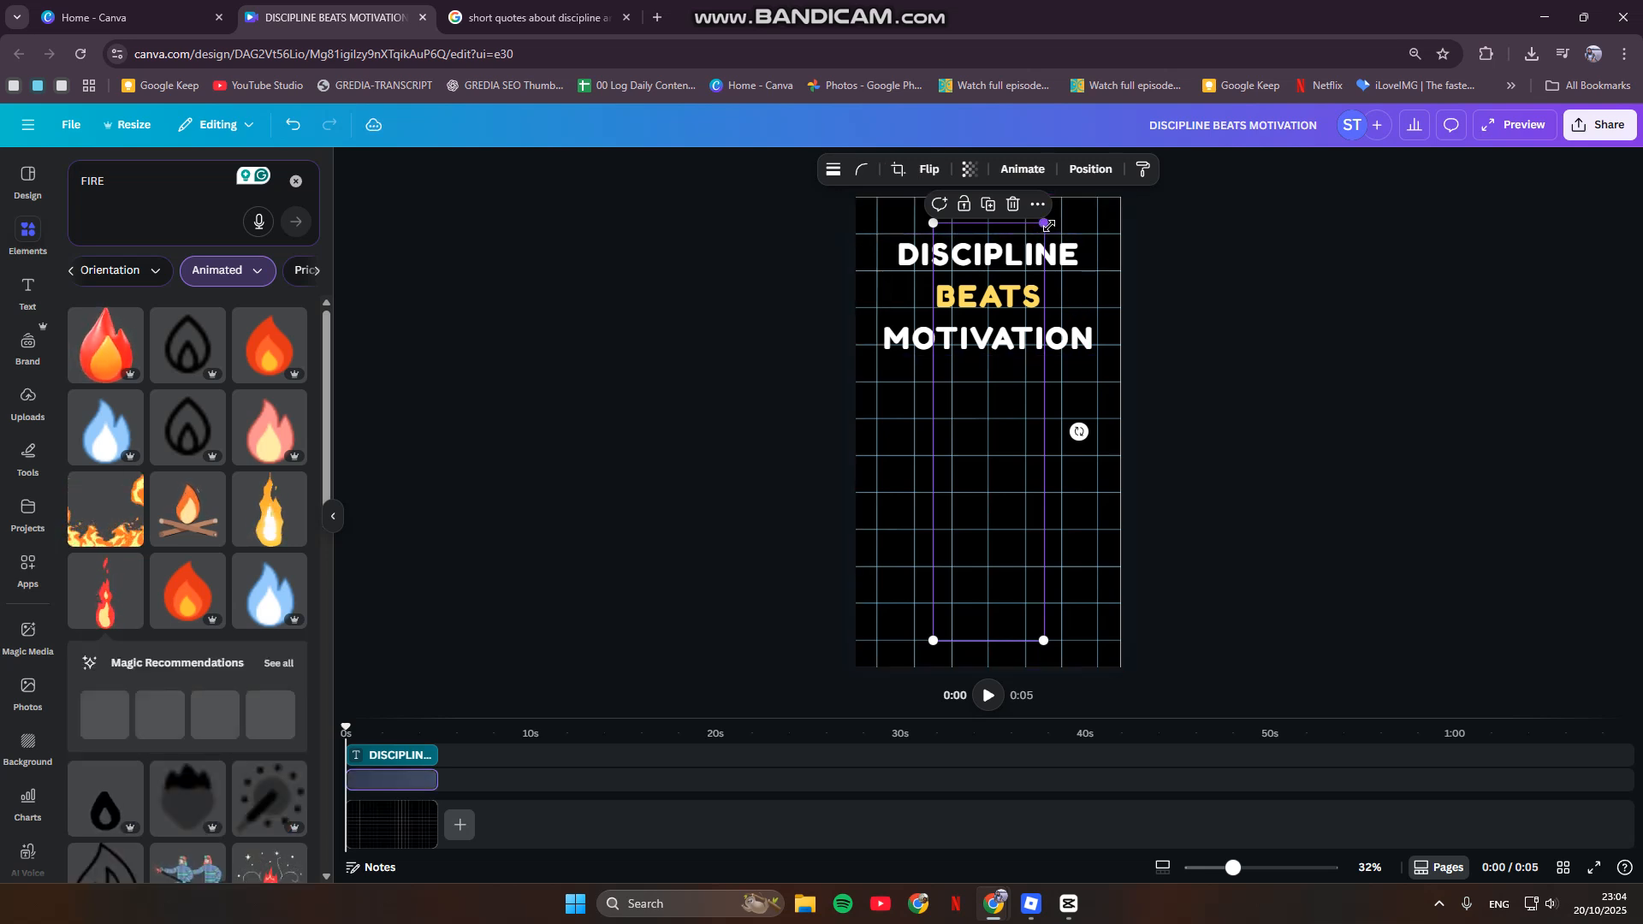
Shrink the animated flame to less than half its height and place it below the heading, left of the page's centre
left_click_drag(1039, 233, 978, 473)
left_click_drag(944, 610, 930, 553)
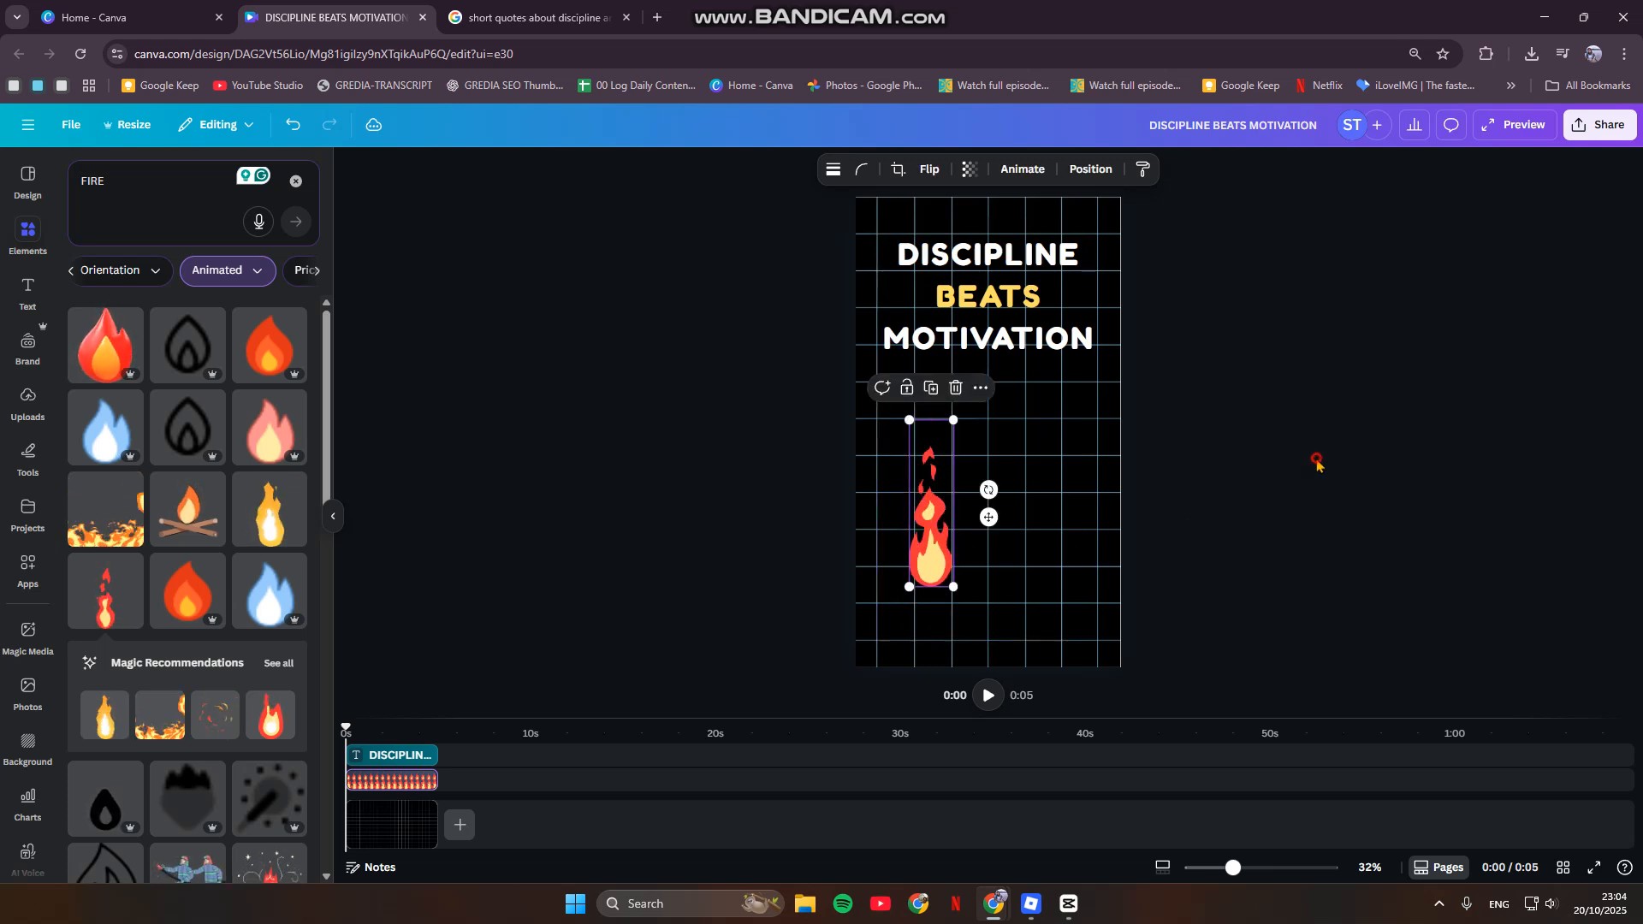
left_click(1244, 561)
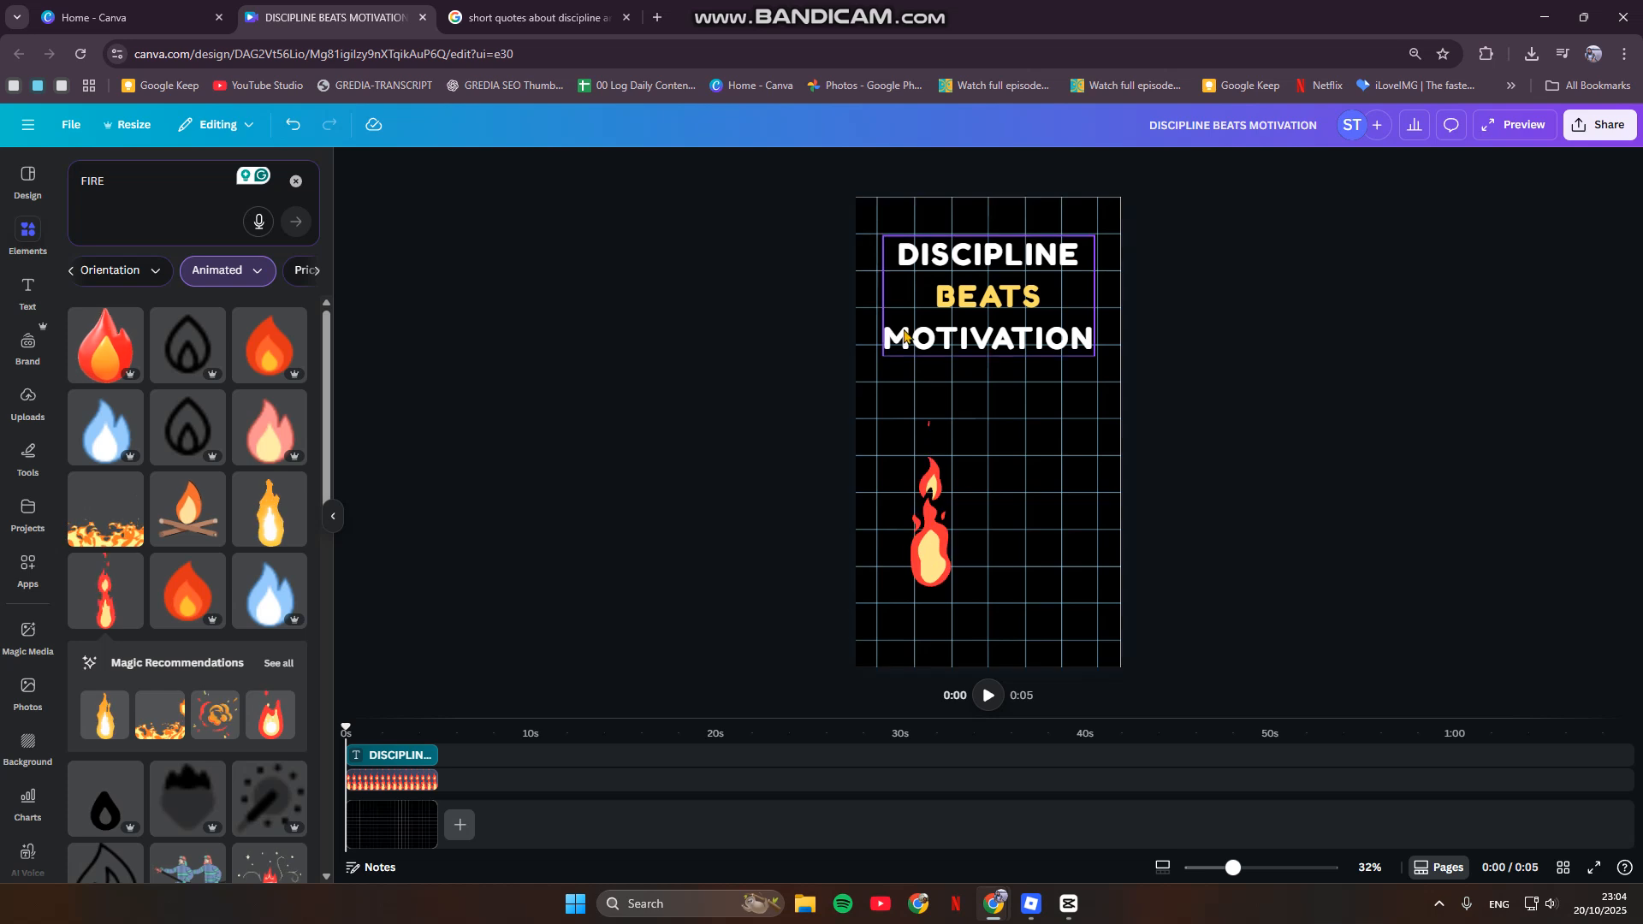
Add a second heading text box reading DISCIPLINE
left_click(28, 291)
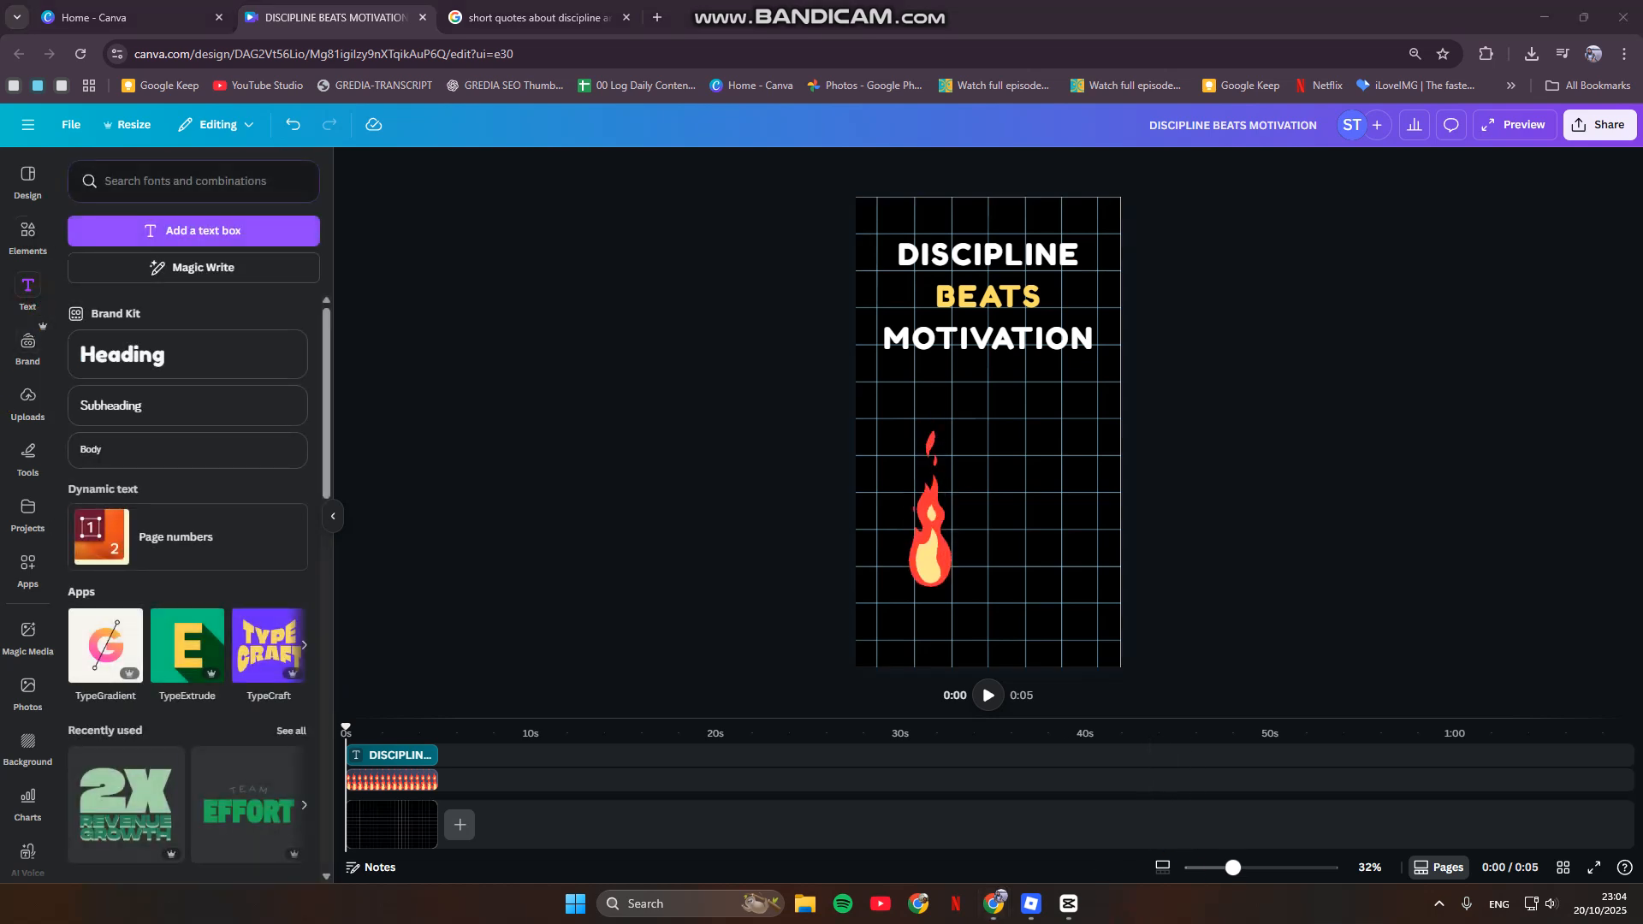
left_click(210, 366)
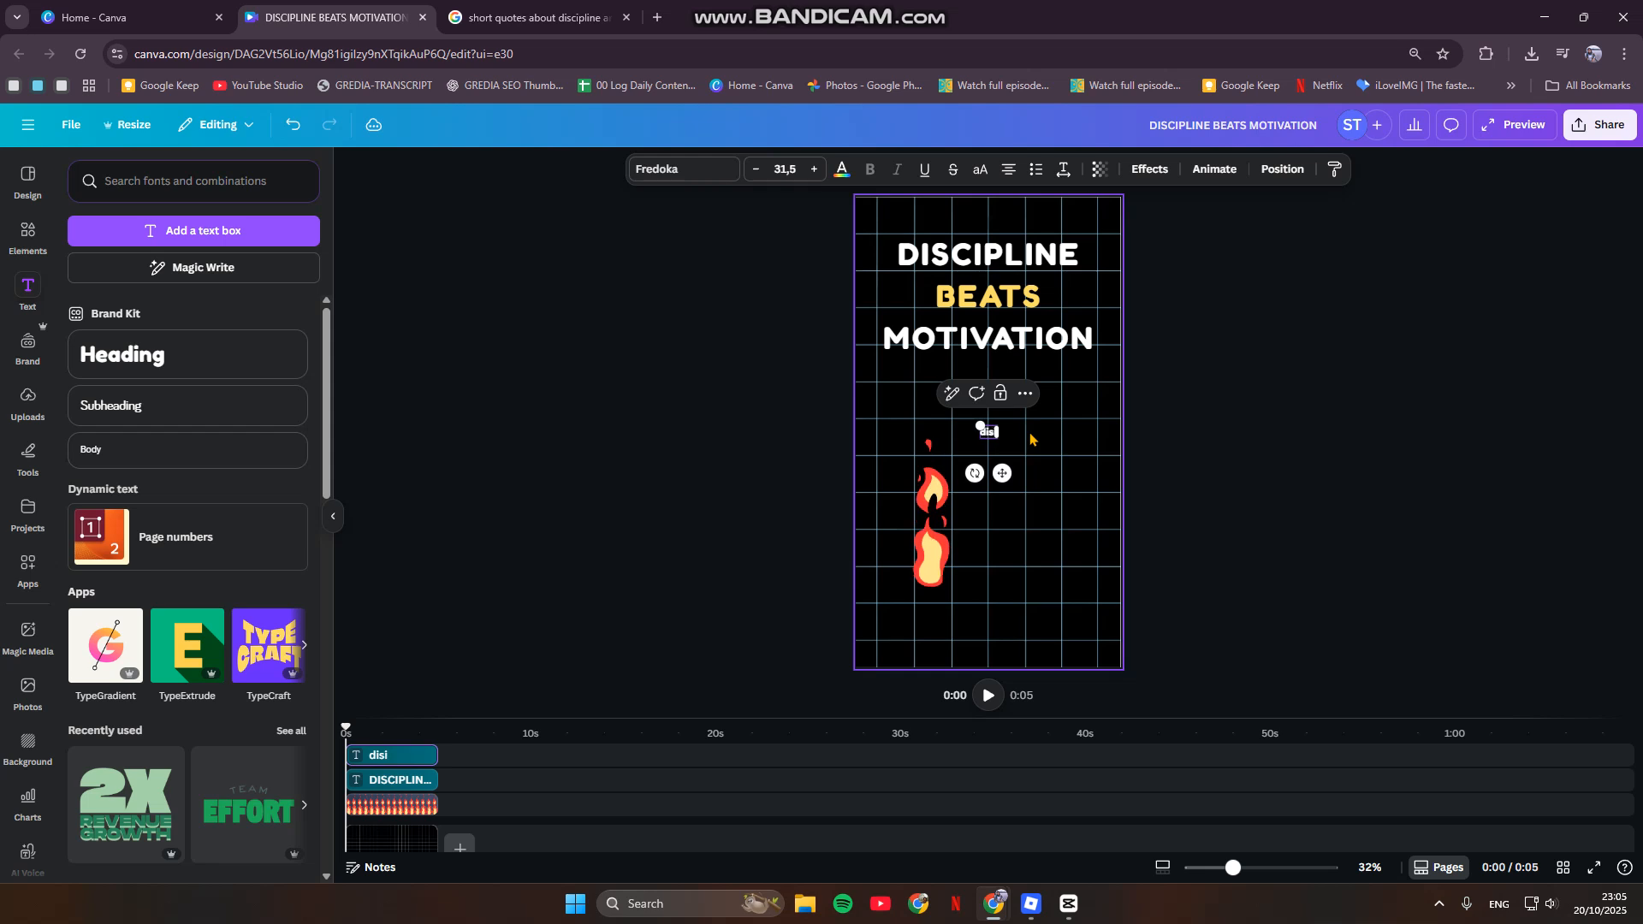
key("BackSpace")
key("BackSpace")
key("BackSpace")
key("BackSpace")
key("BackSpace")
key("BackSpace")
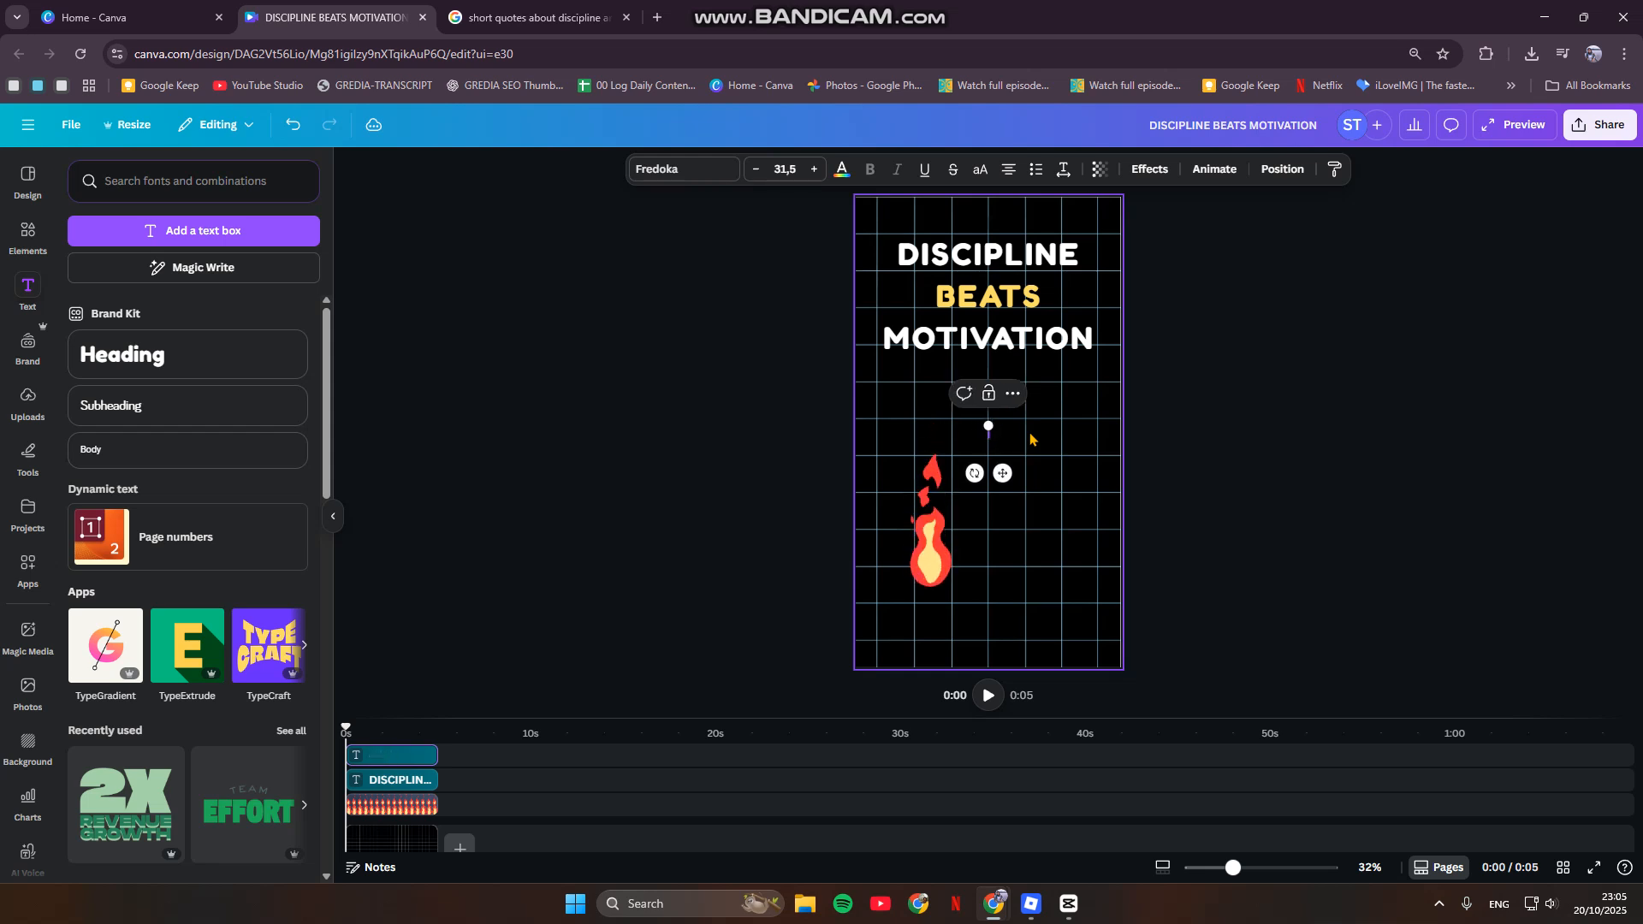
type("disic")
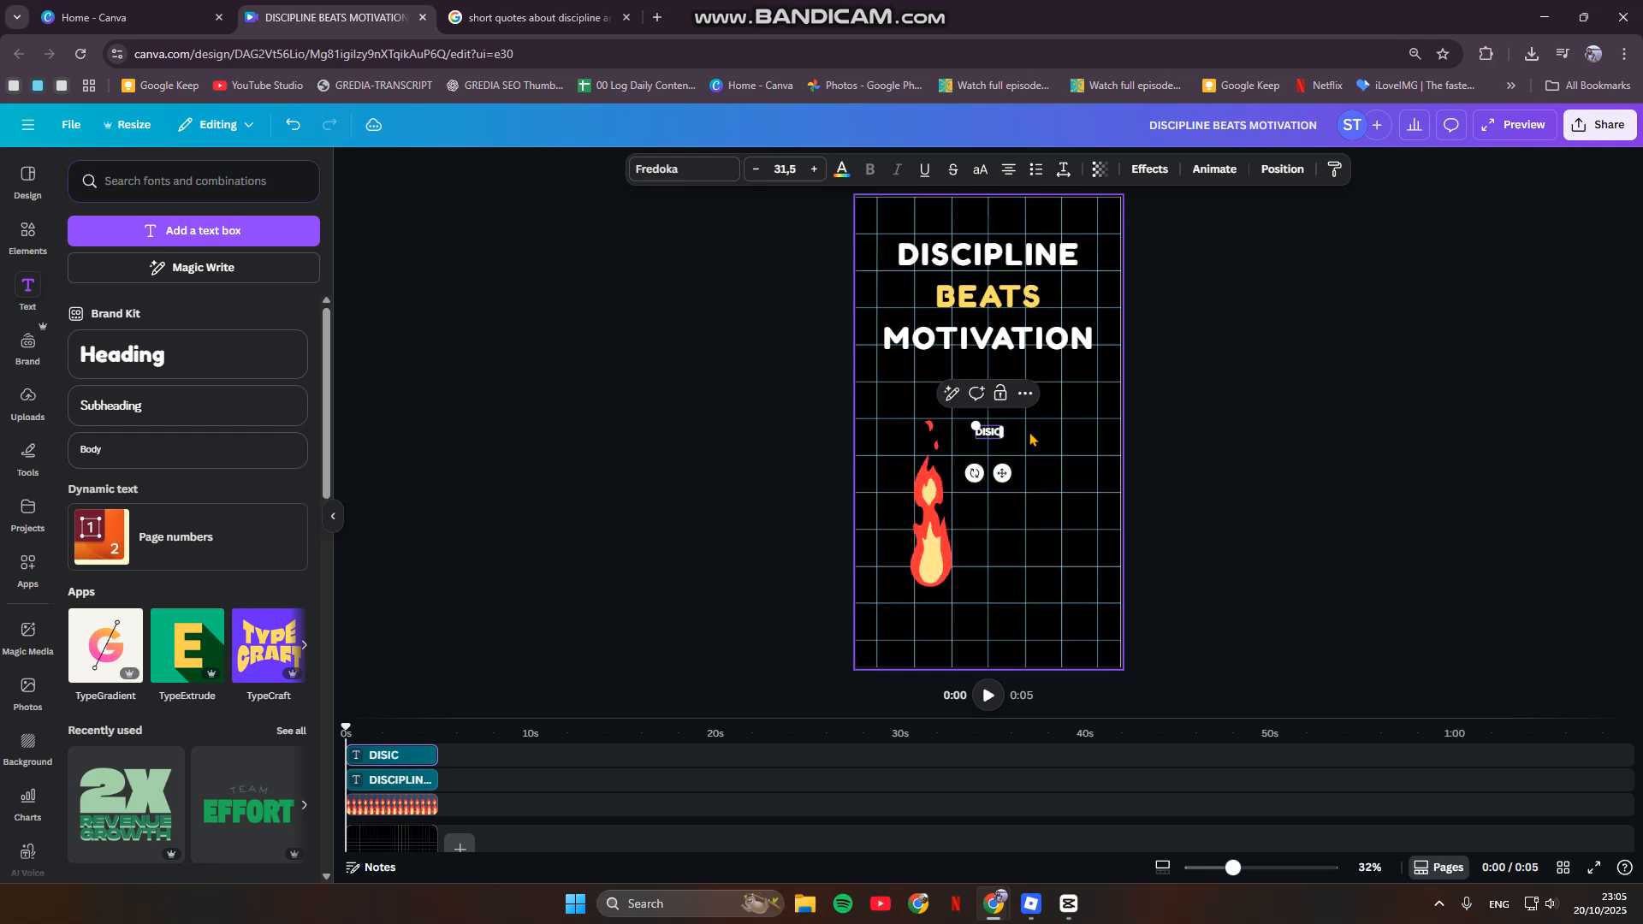
key("BackSpace")
key("BackSpace")
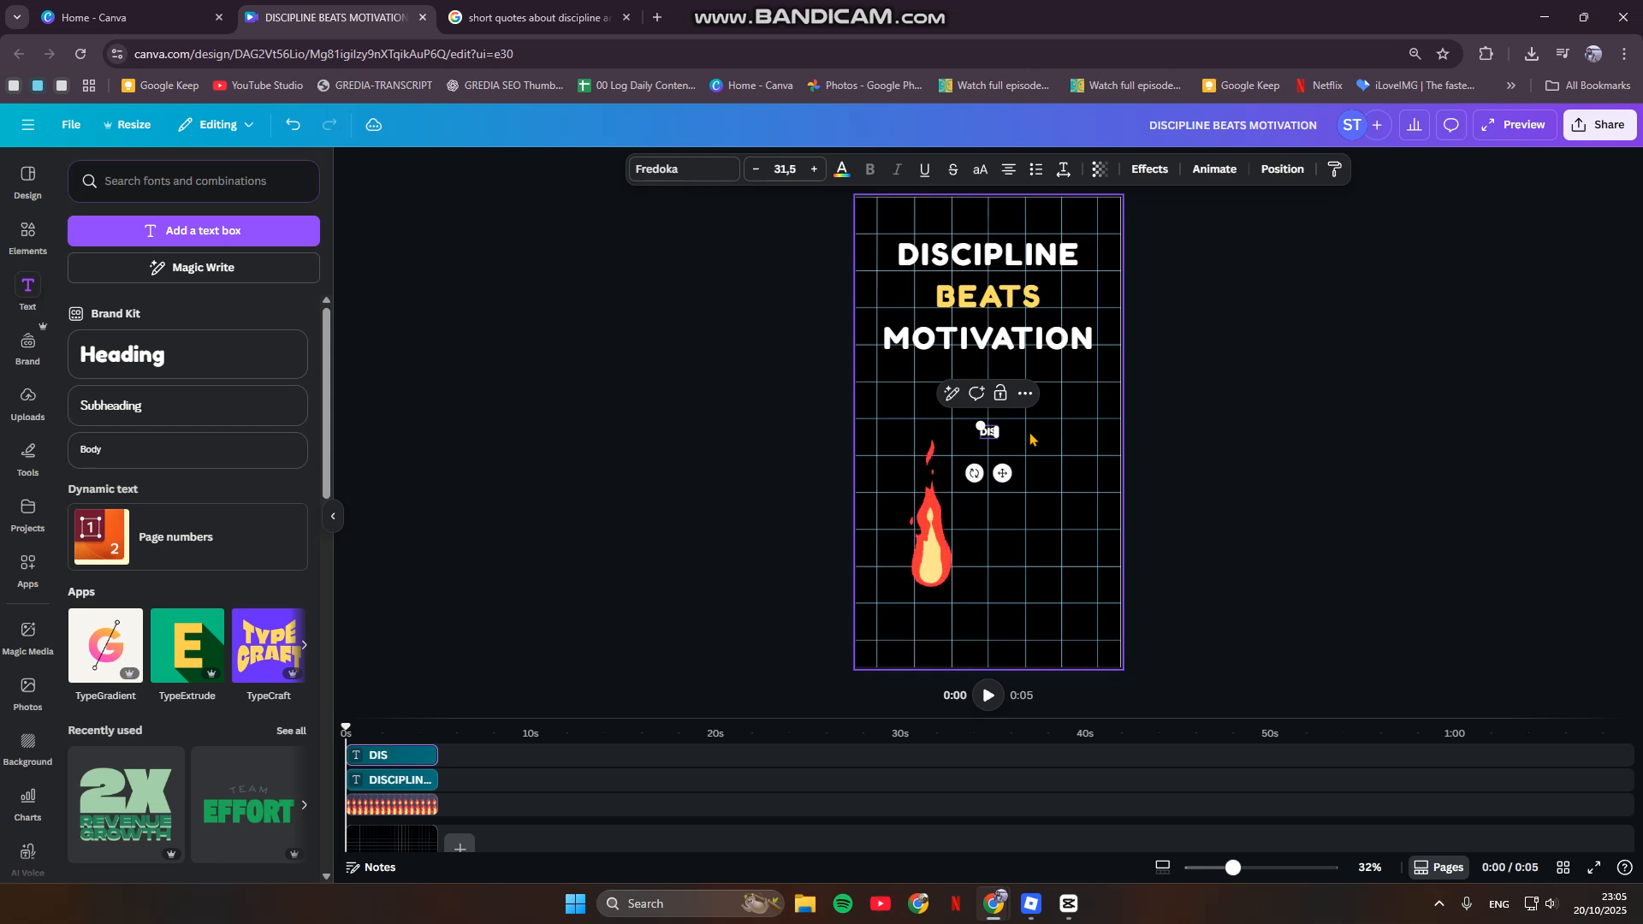
type("cipline")
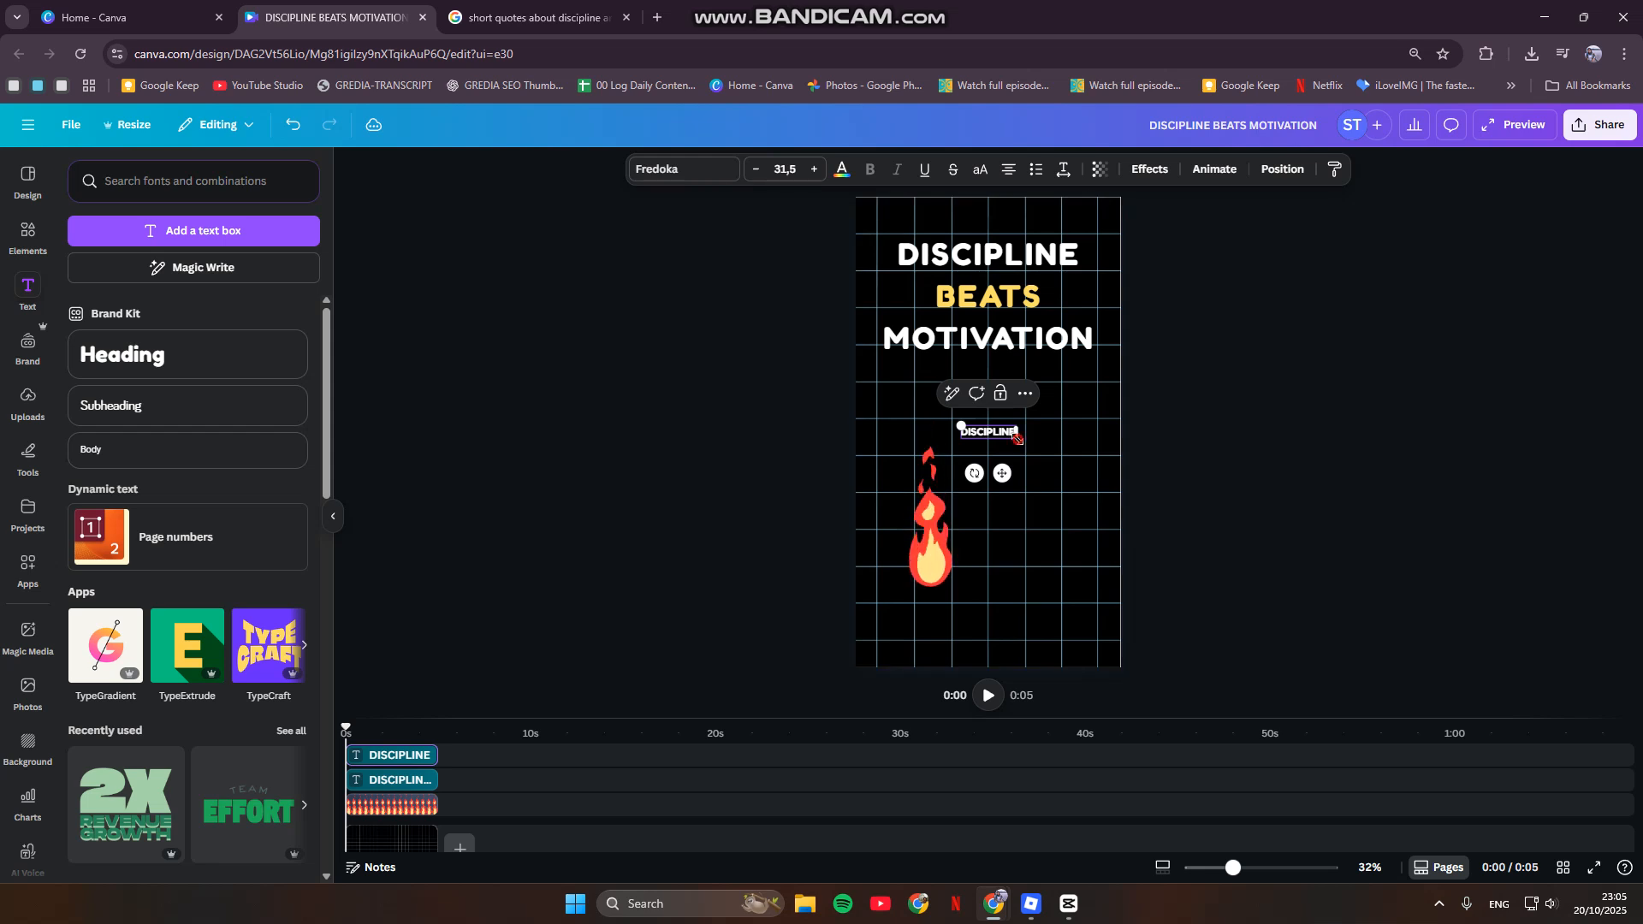
Enlarge the small DISCIPLINE label and place it directly below the flame
left_click_drag(1019, 440, 947, 608)
left_click(902, 664)
left_click(935, 614)
key("ctrl+d")
left_click(940, 627)
left_click(1102, 621)
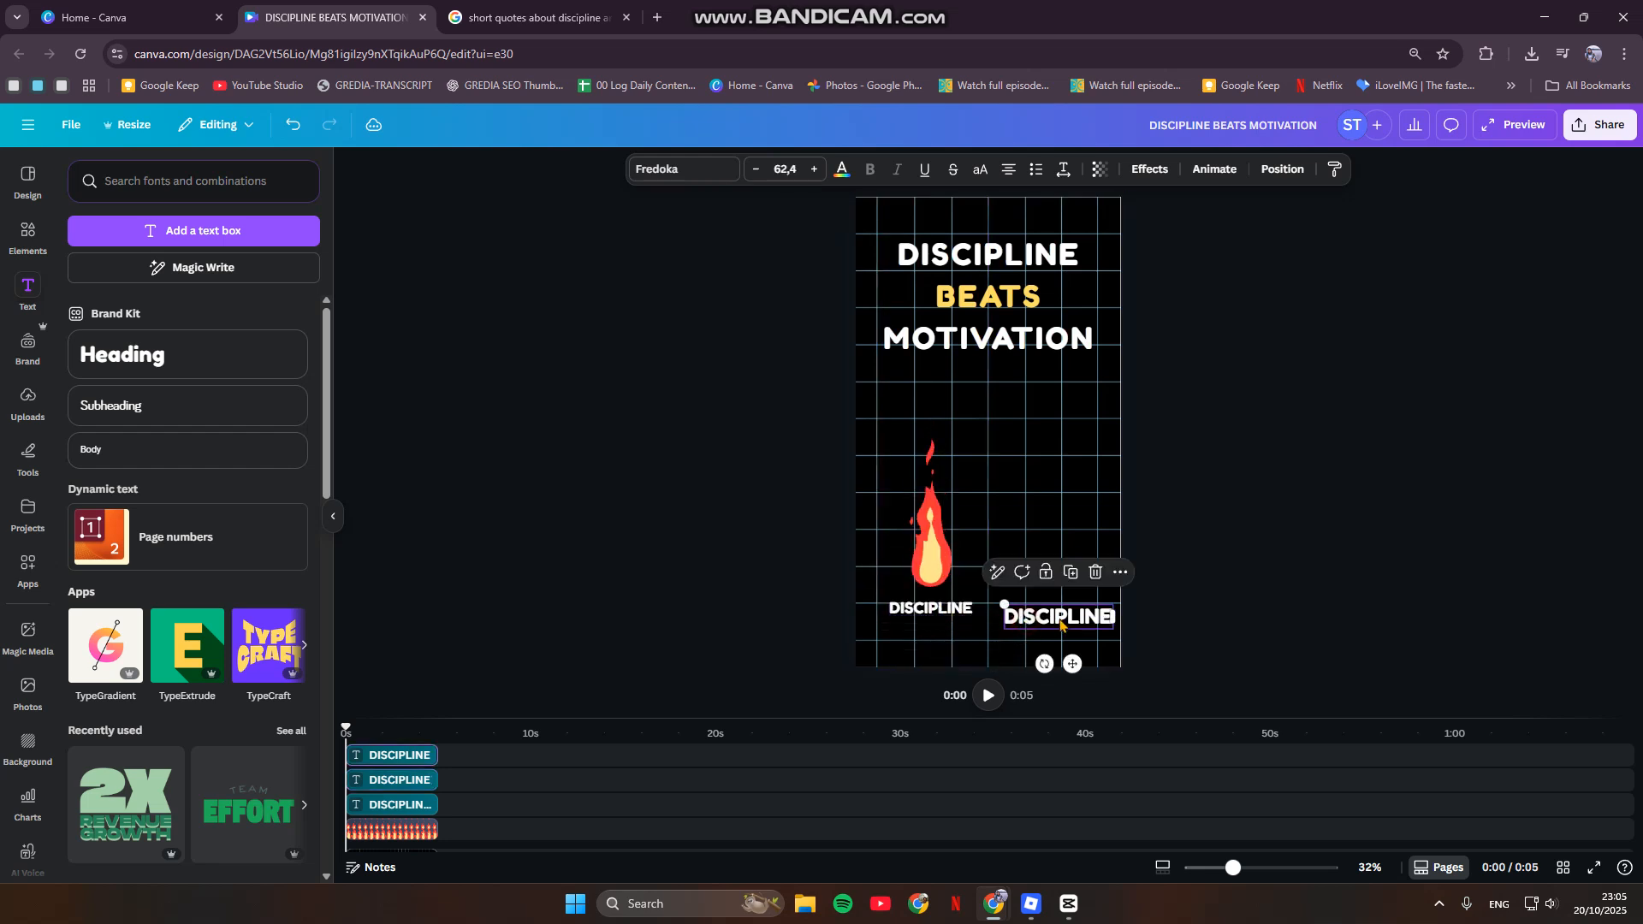
key("Delete")
Duplicate the DISCIPLINE label below the flame and change the copy's text to MOTIVATION
left_click(915, 610)
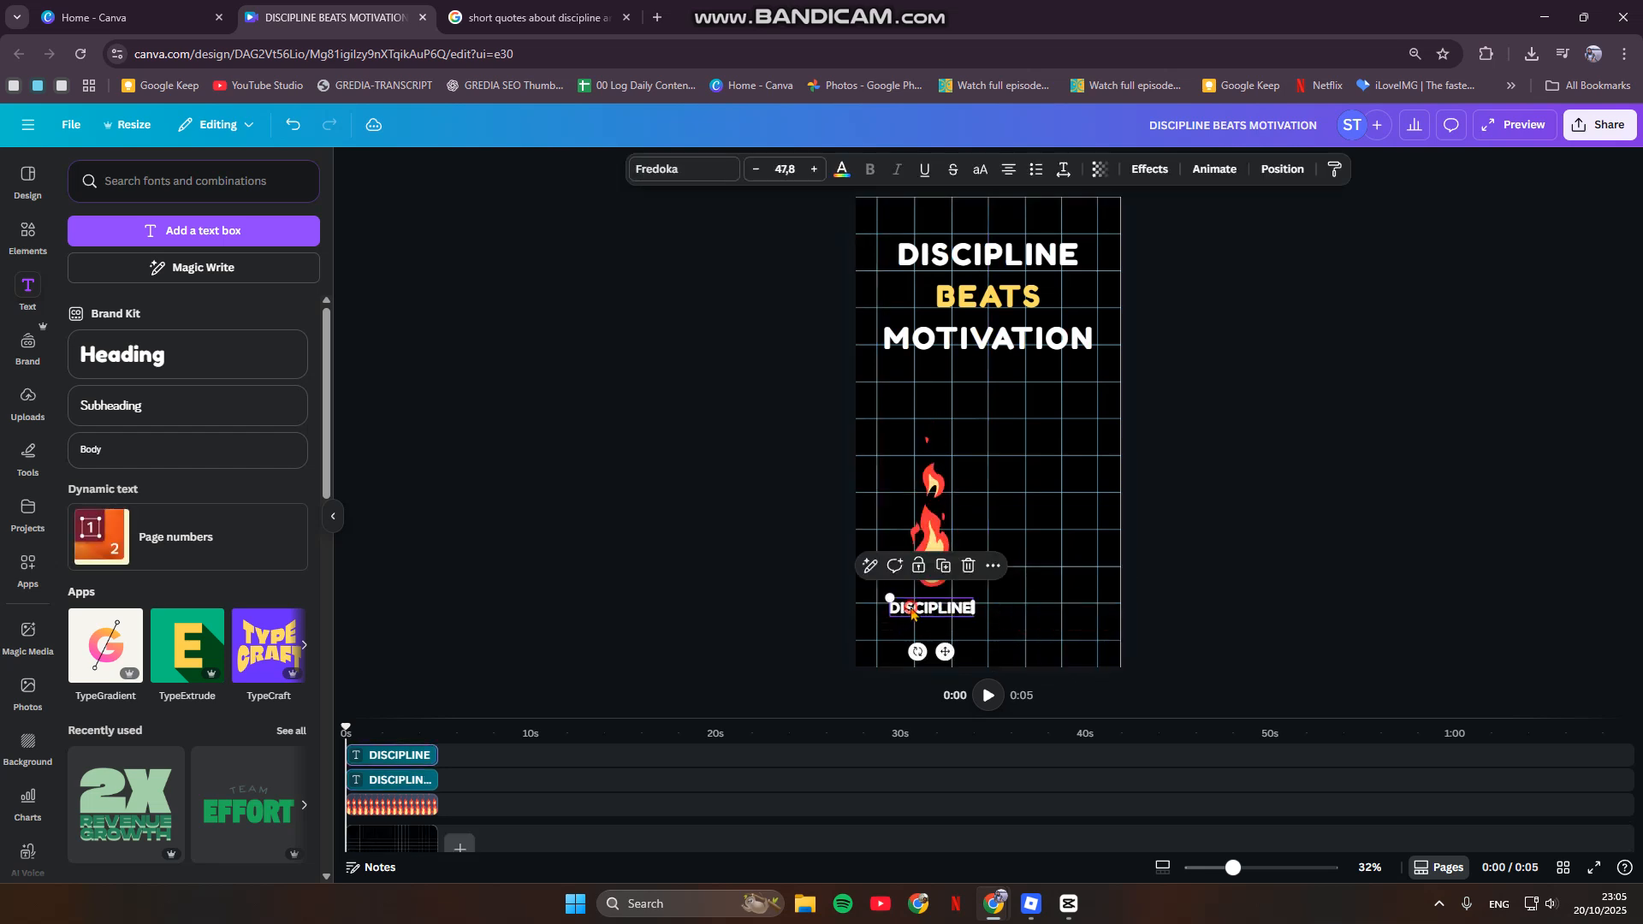
left_click(950, 567)
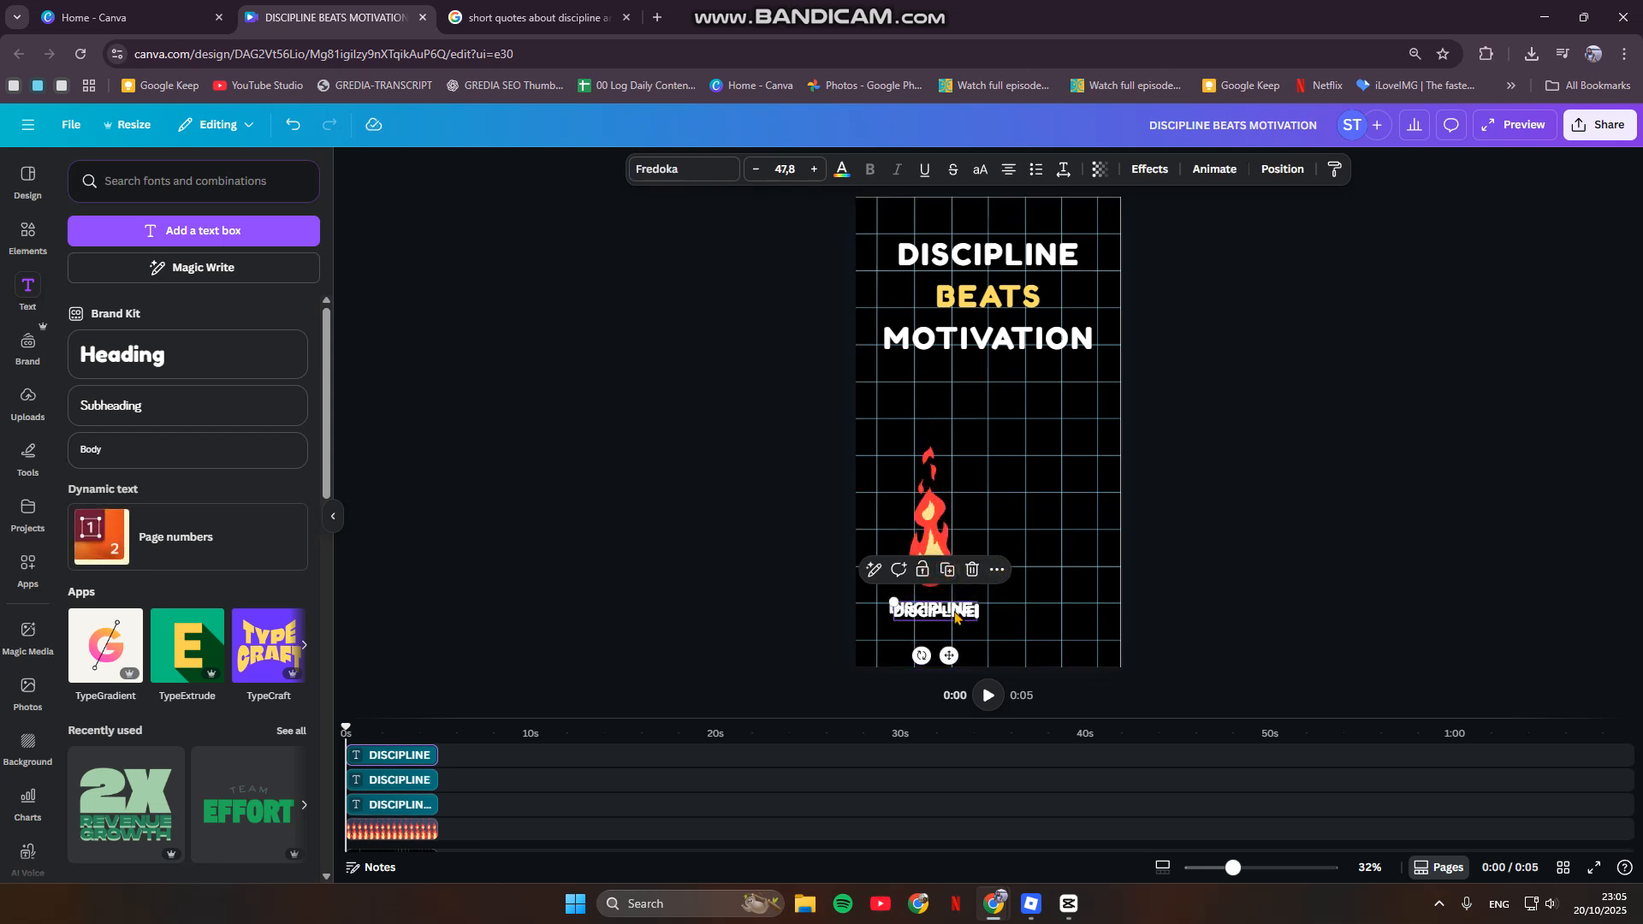
left_click_drag(955, 610, 1033, 614)
double_click(1033, 611)
type("MO")
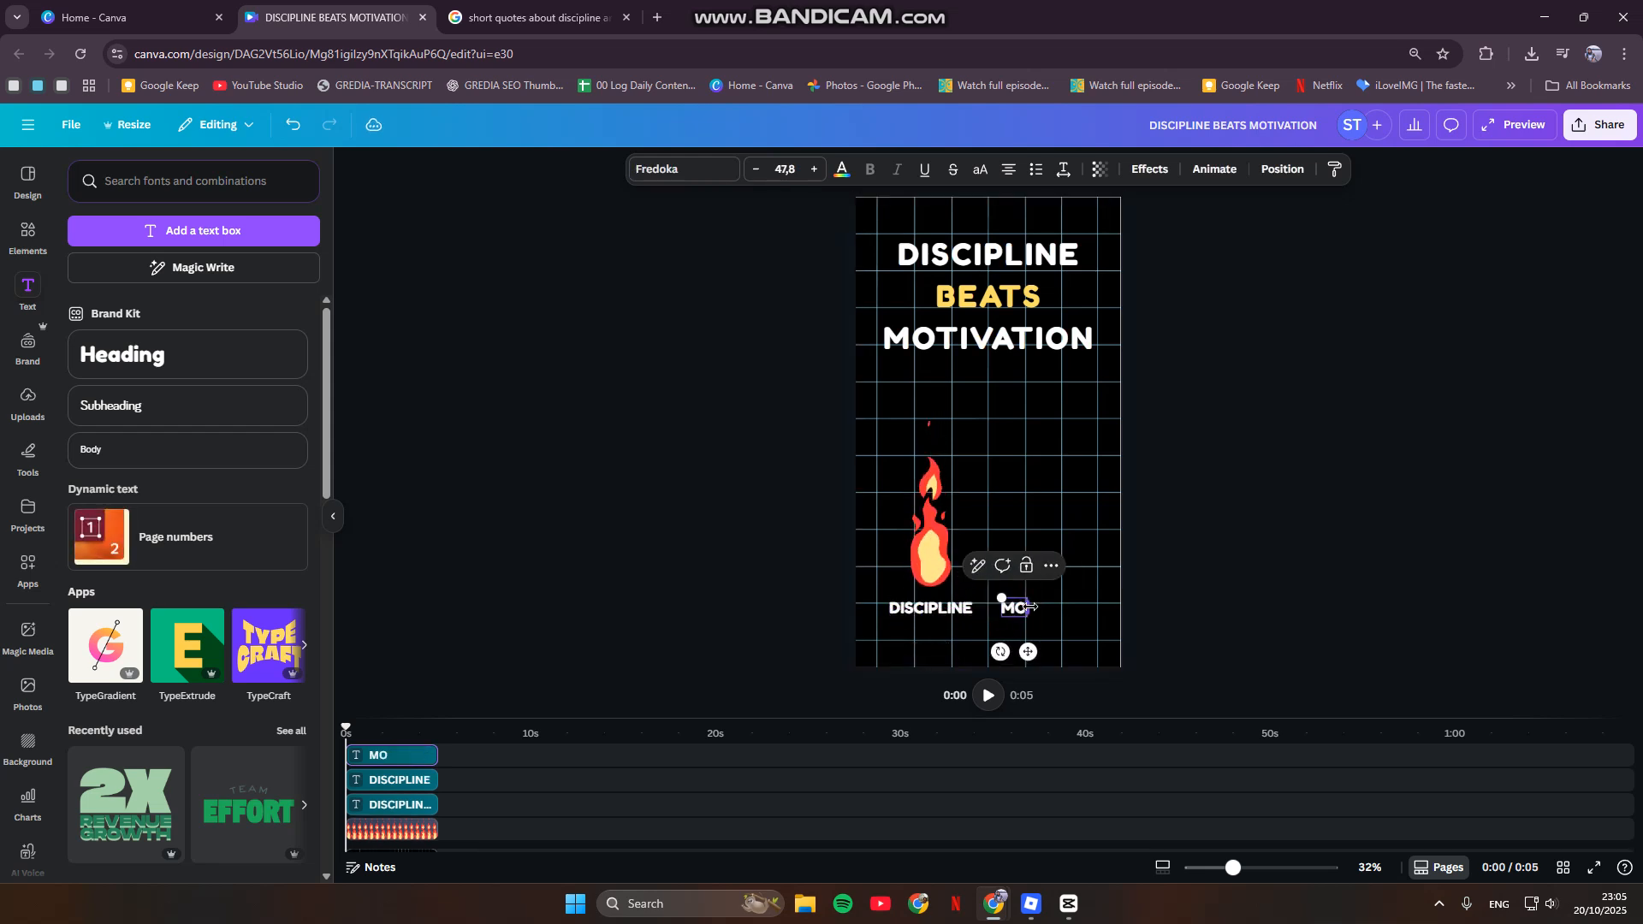
type("TIVA")
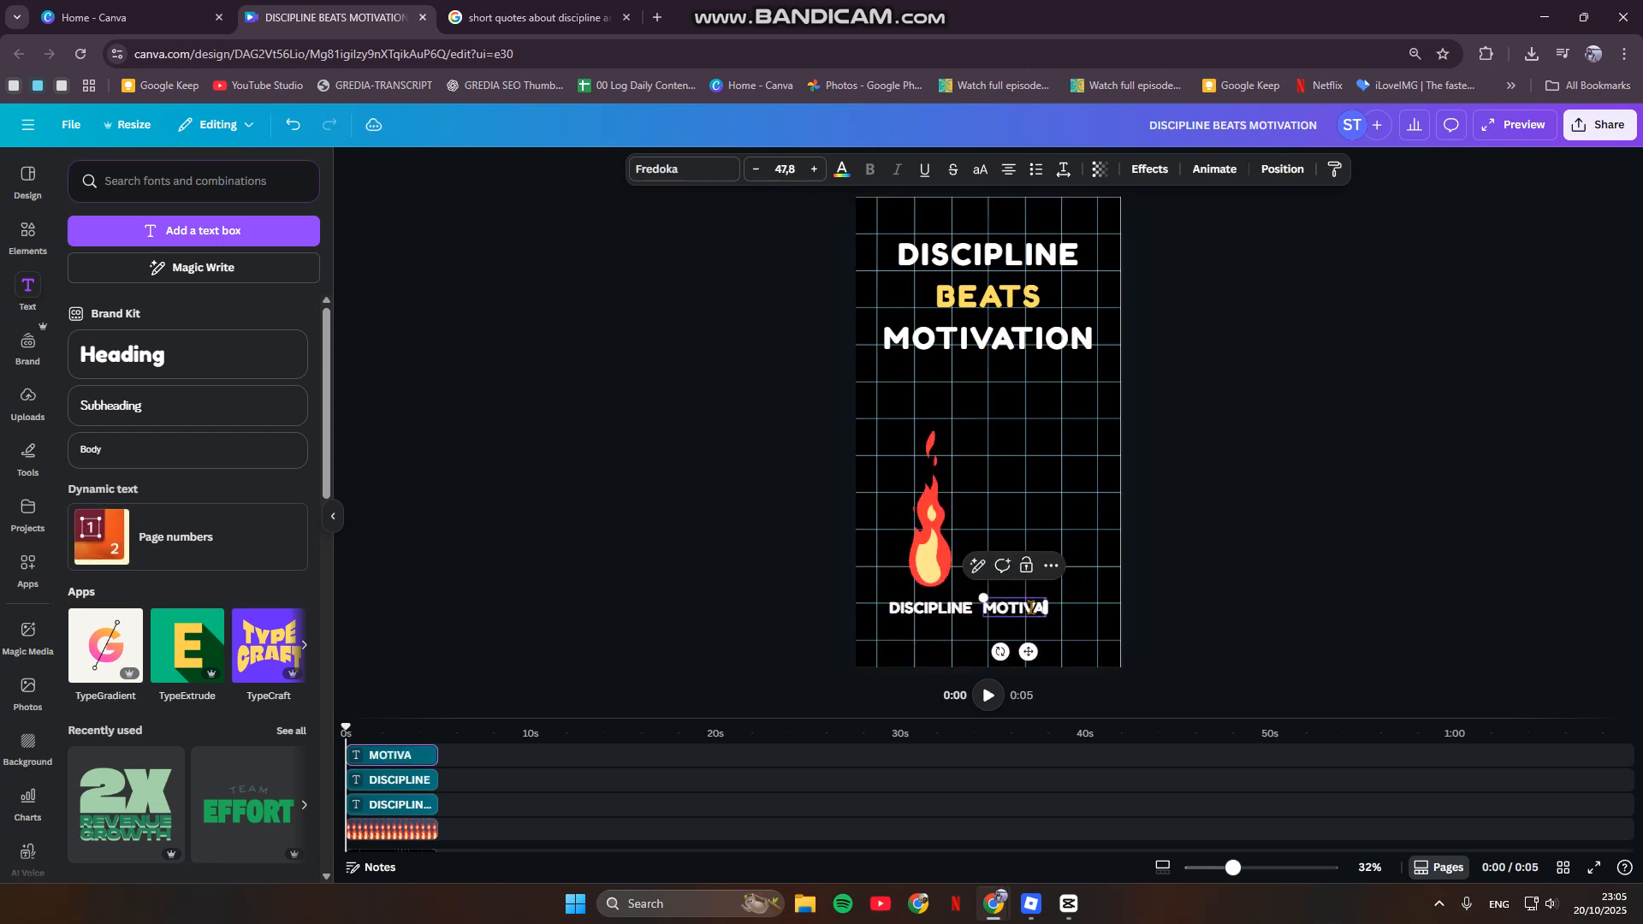
type("TION")
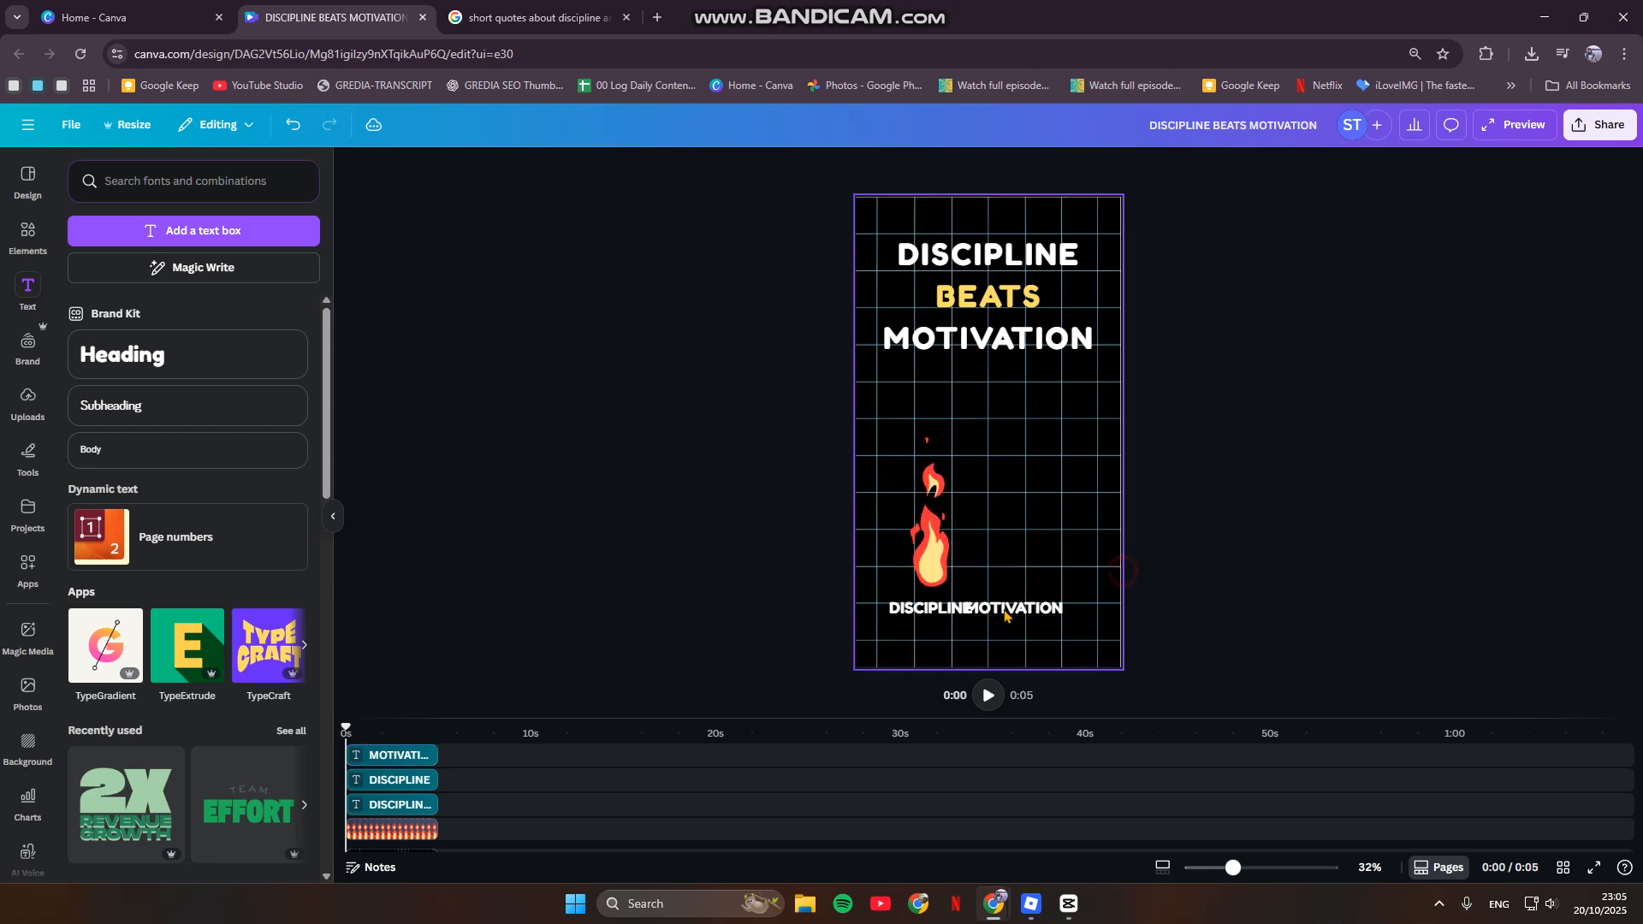
Place the MOTIVATION label to the right of DISCIPLINE at the same height and put a duplicate of the flame above it
left_click_drag(1012, 603, 1033, 604)
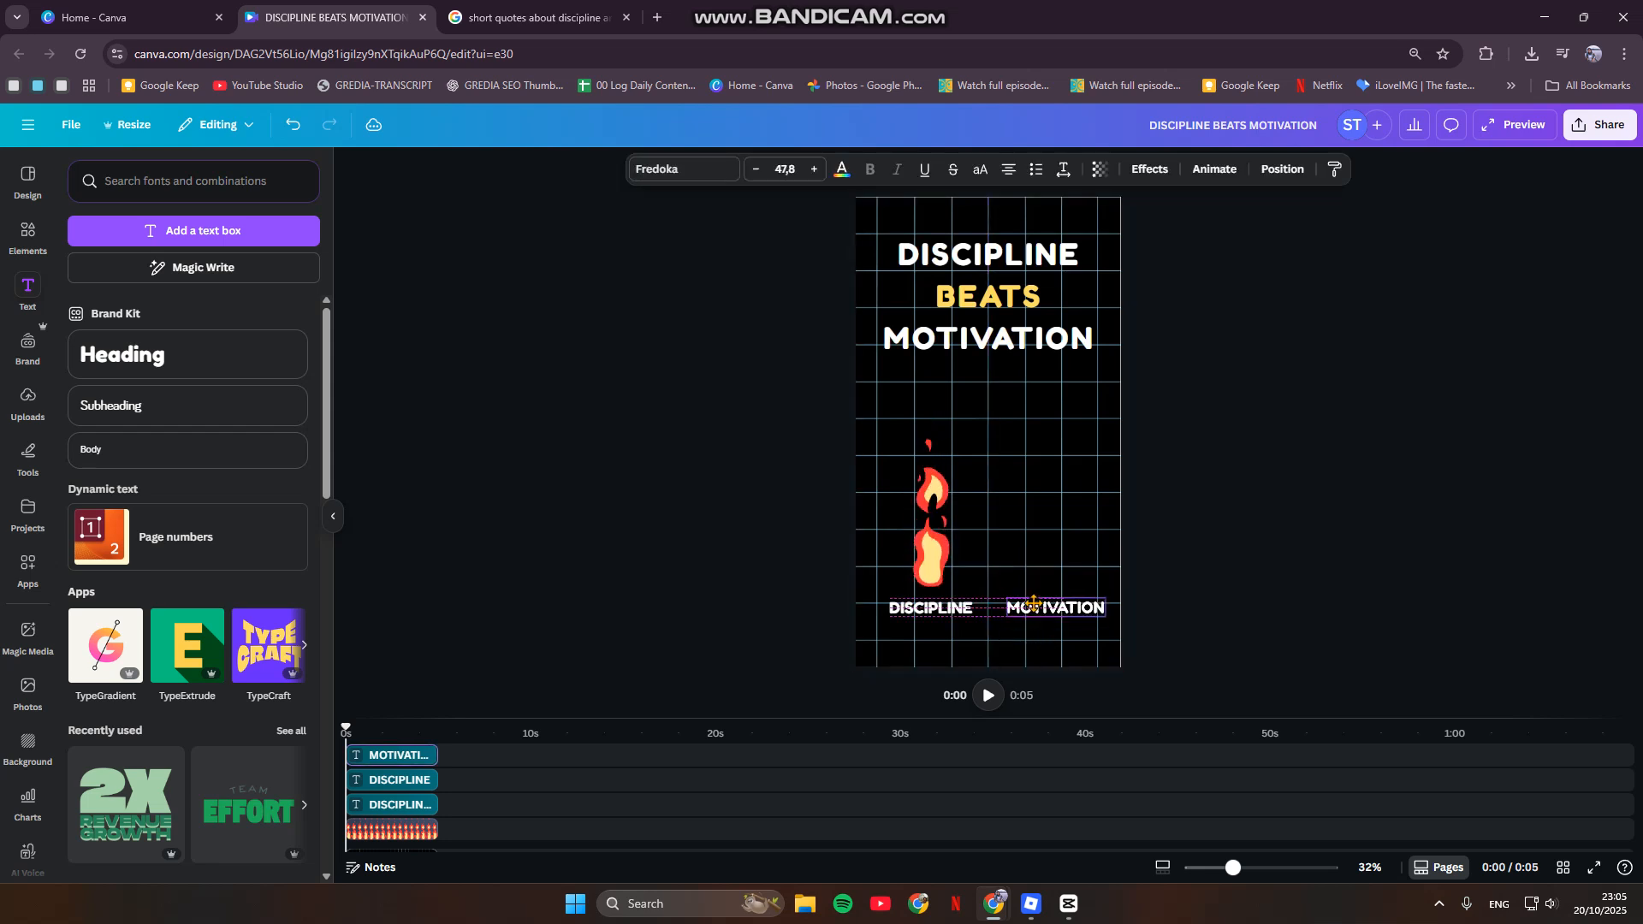
left_click(1229, 613)
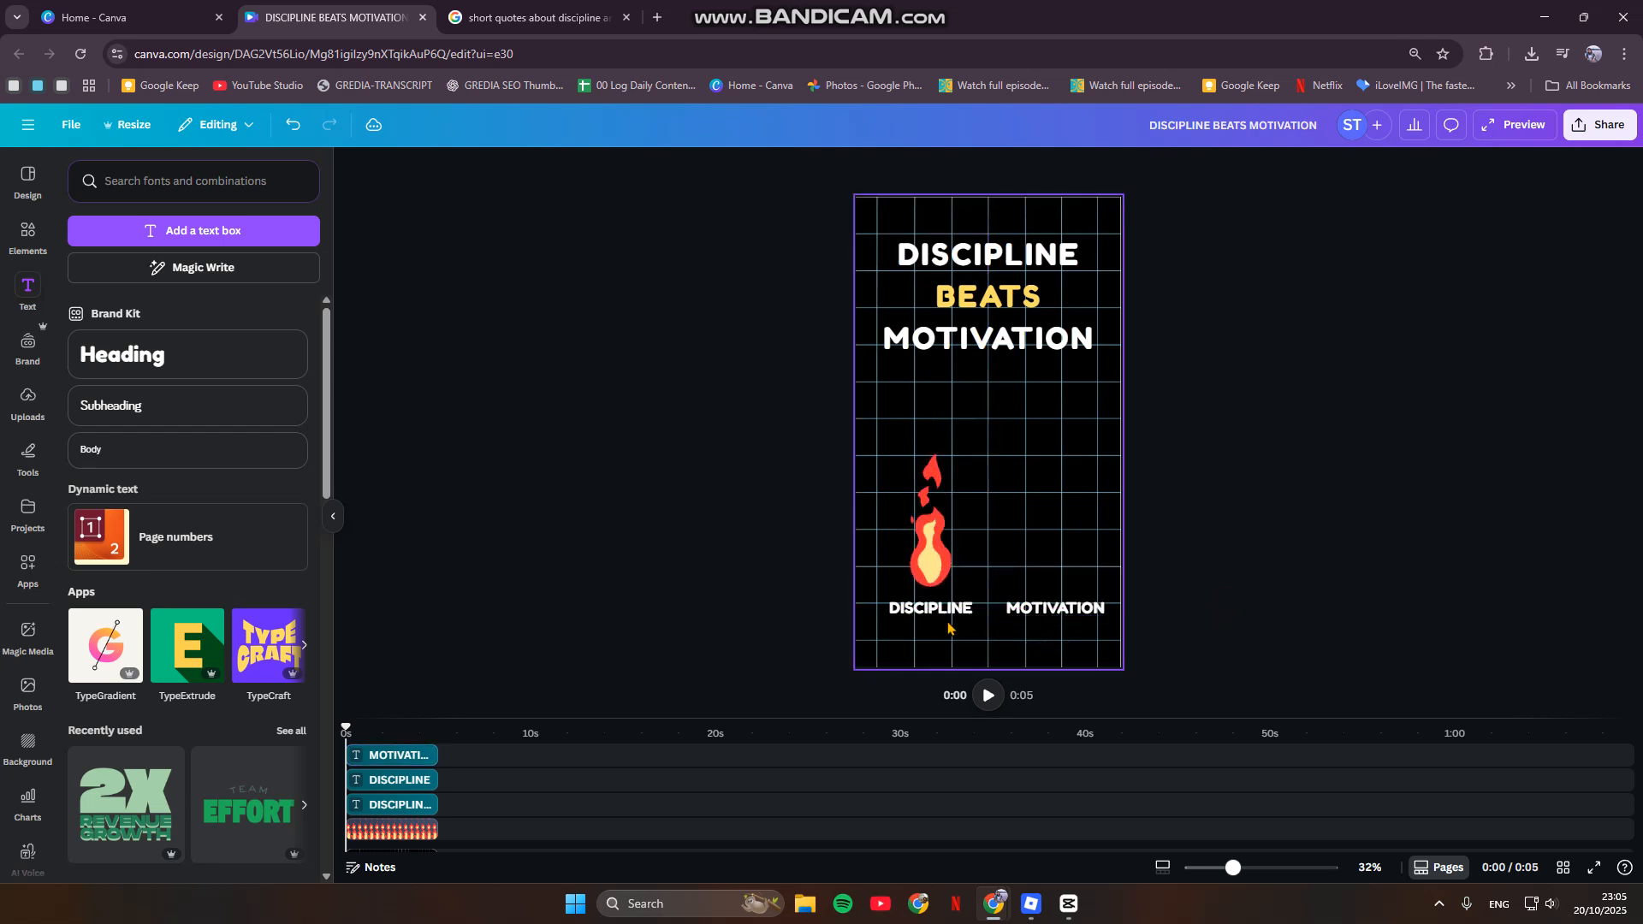
left_click(935, 580)
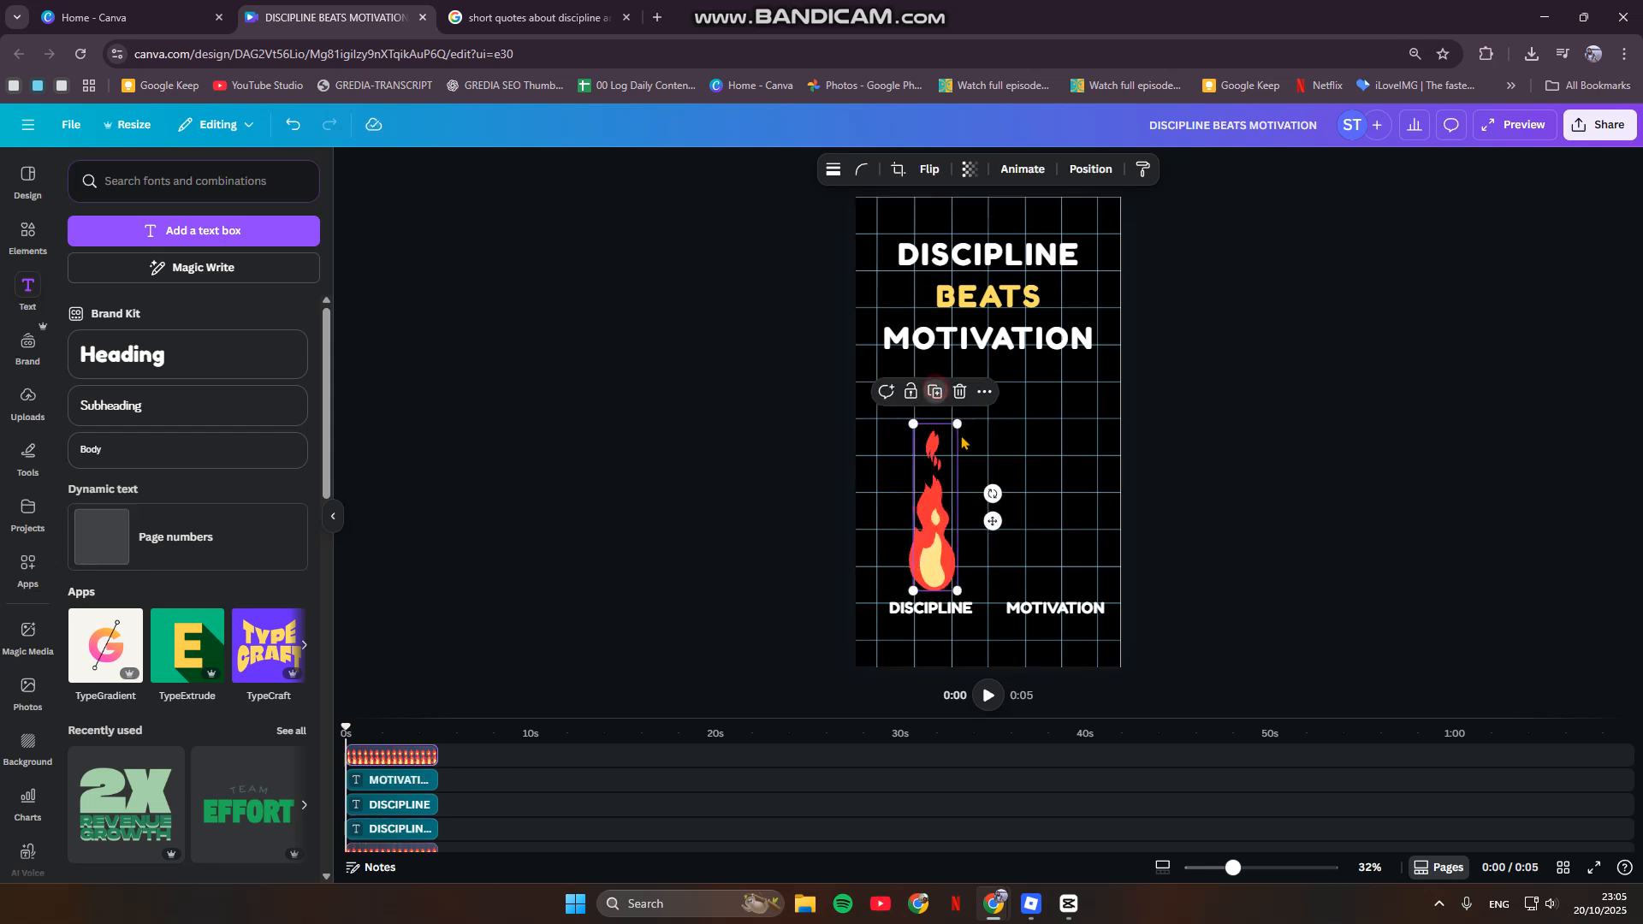
left_click_drag(1069, 584, 1057, 574)
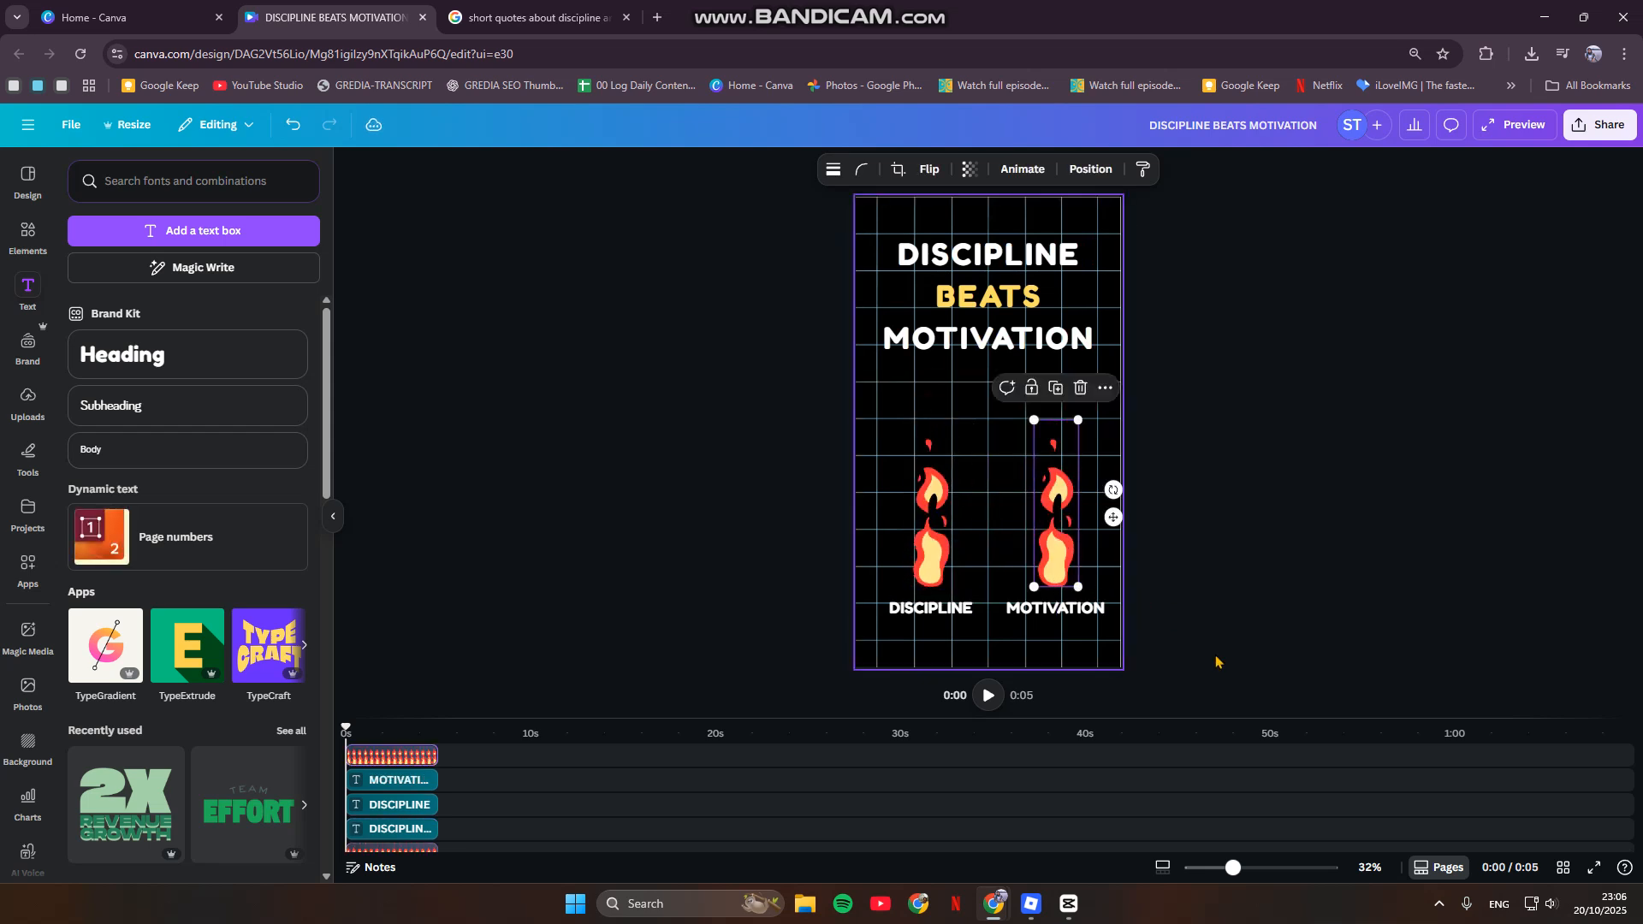
Shorten the page's duration in the timeline to about 1 second
scroll(397, 820, "down", 2)
left_click(390, 809)
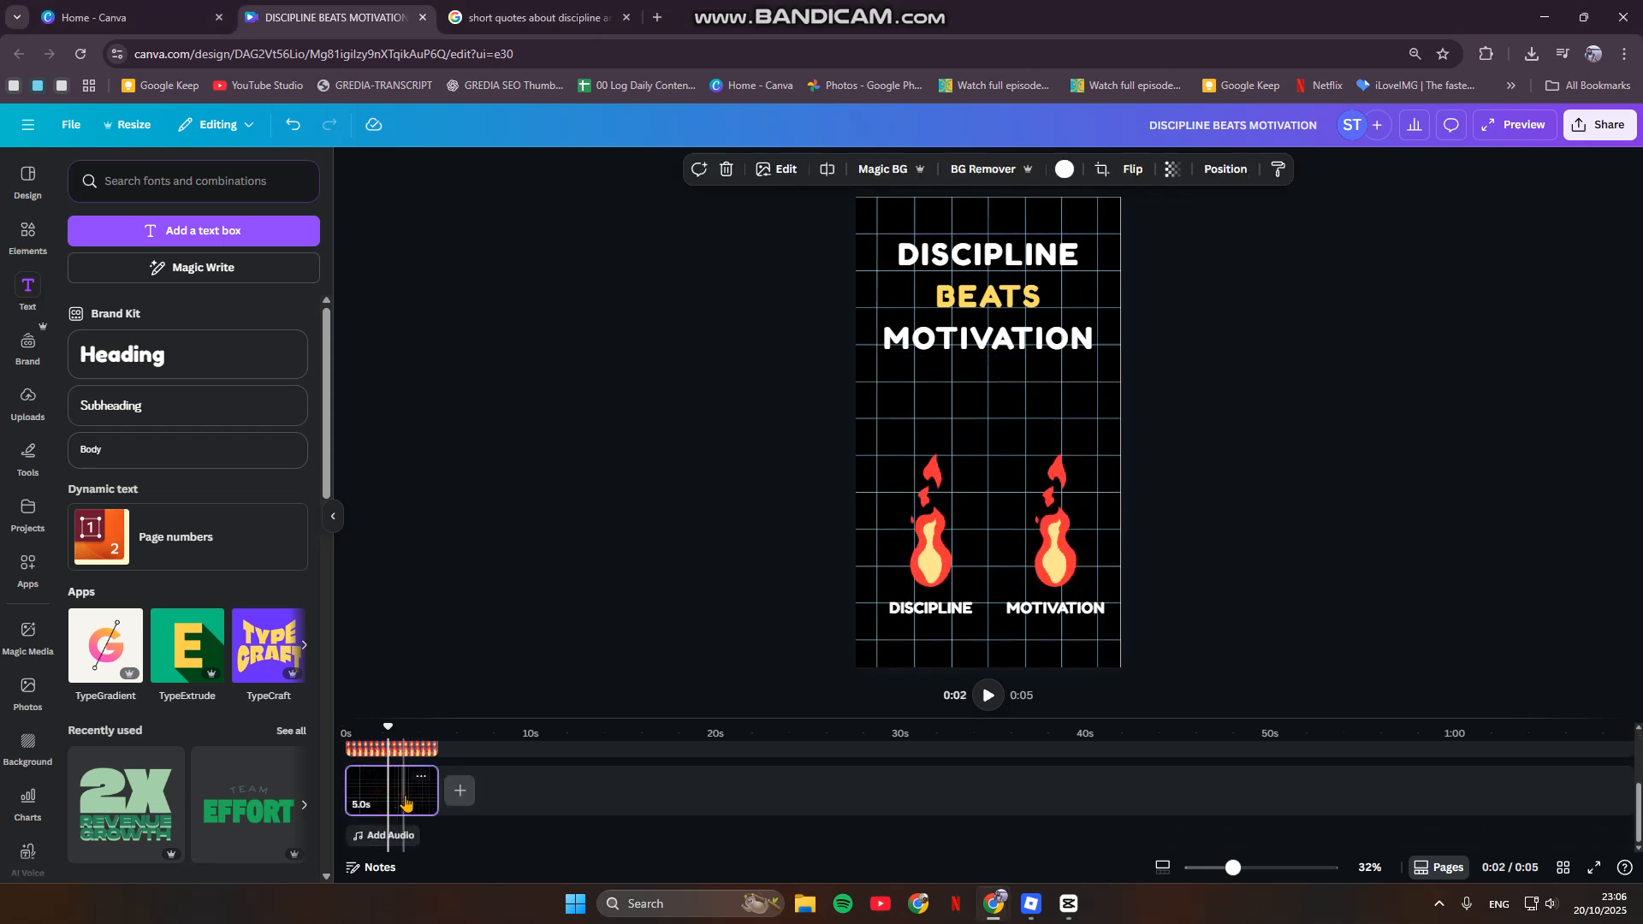
left_click(582, 866)
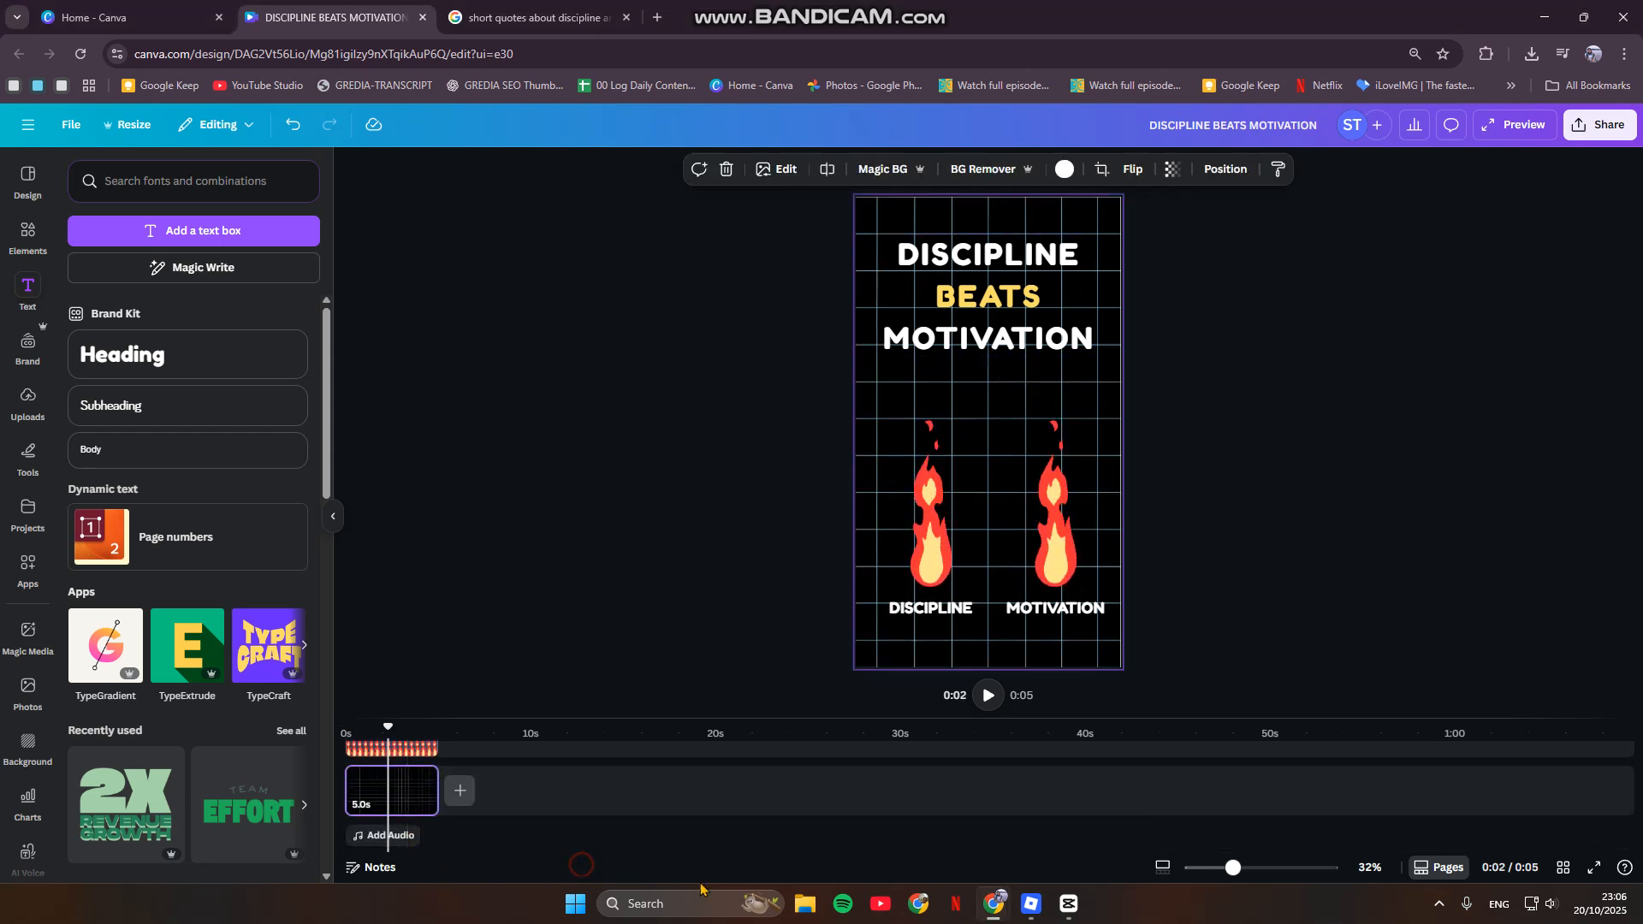
left_click(395, 751)
scroll(447, 810, "up", 2)
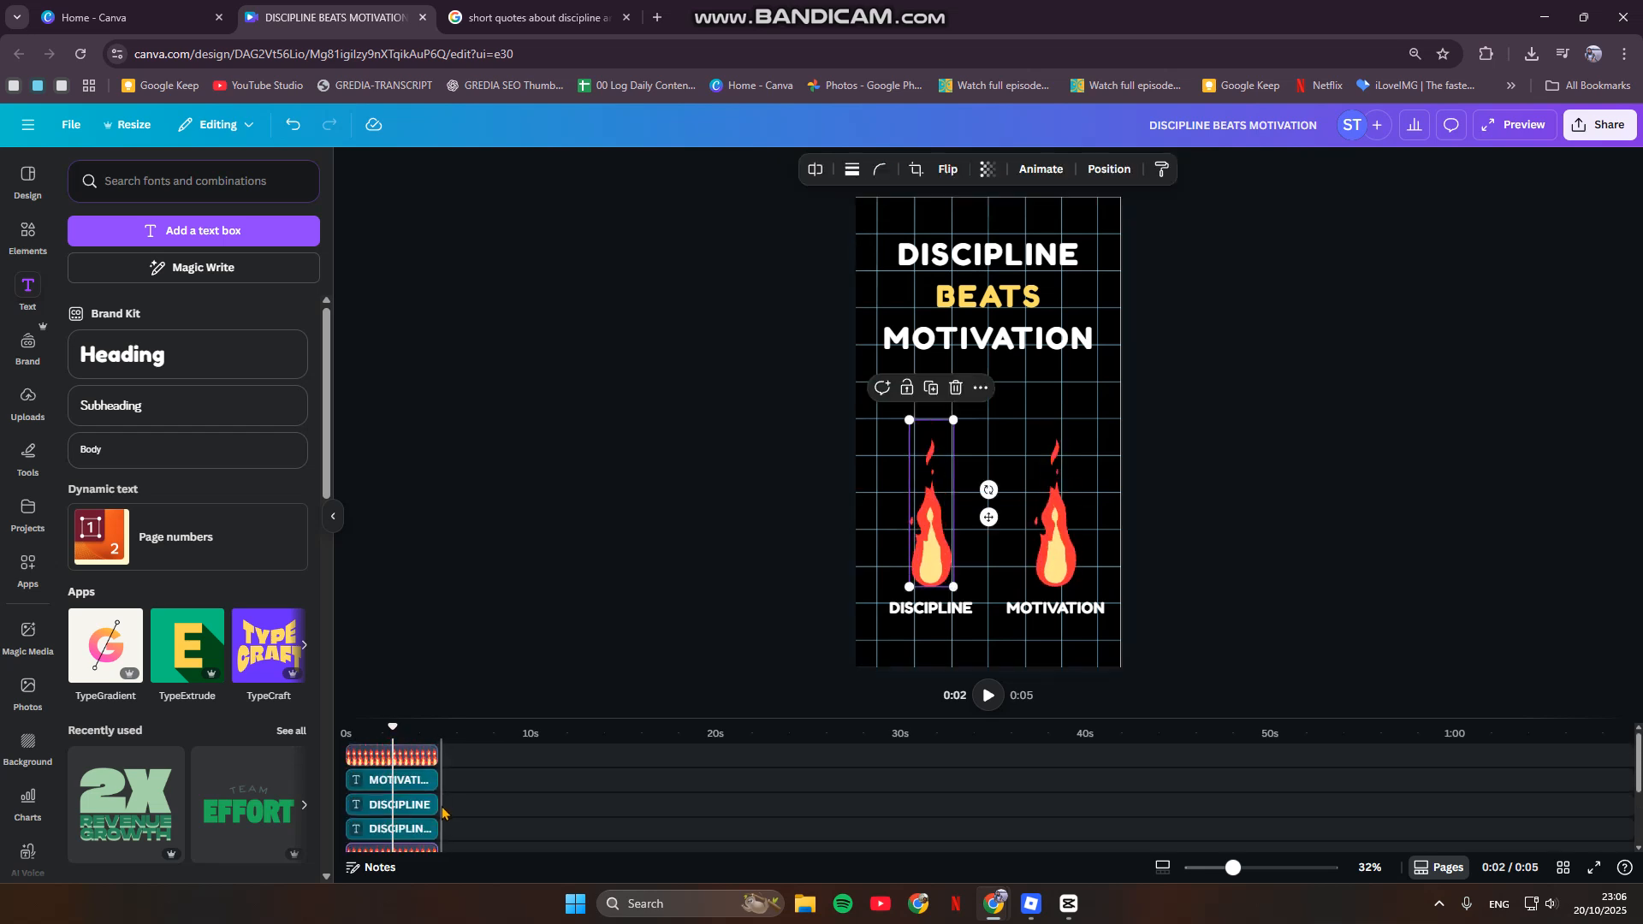
scroll(444, 814, "down", 2)
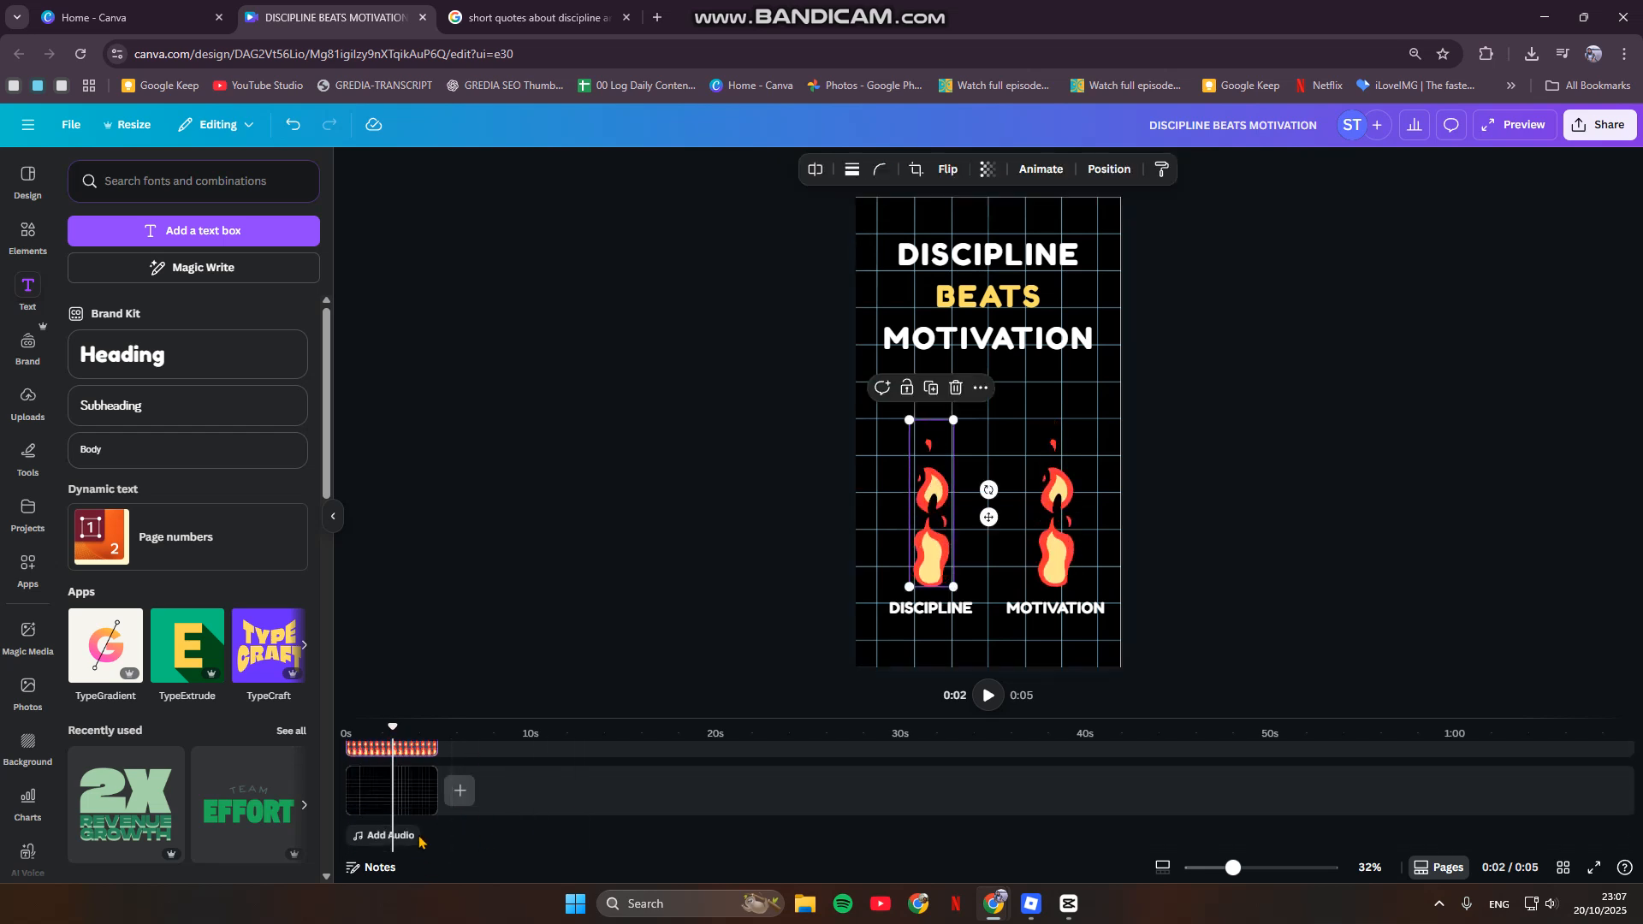
left_click(417, 804)
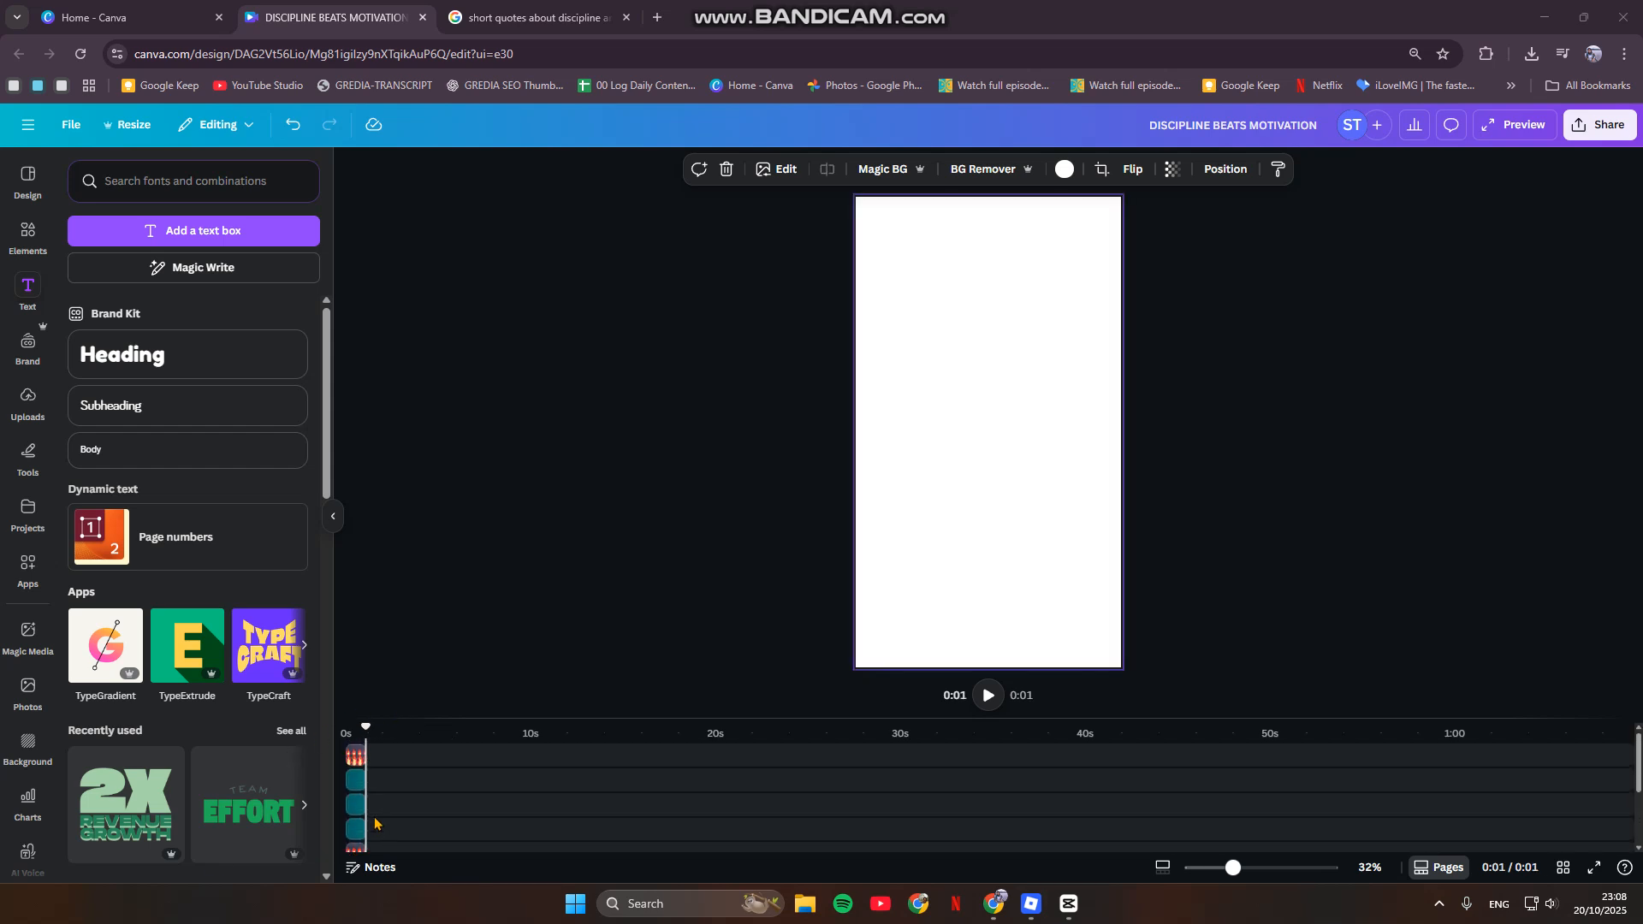
Duplicate the one-second page to create a second page
scroll(368, 813, "down", 1)
left_click(358, 792)
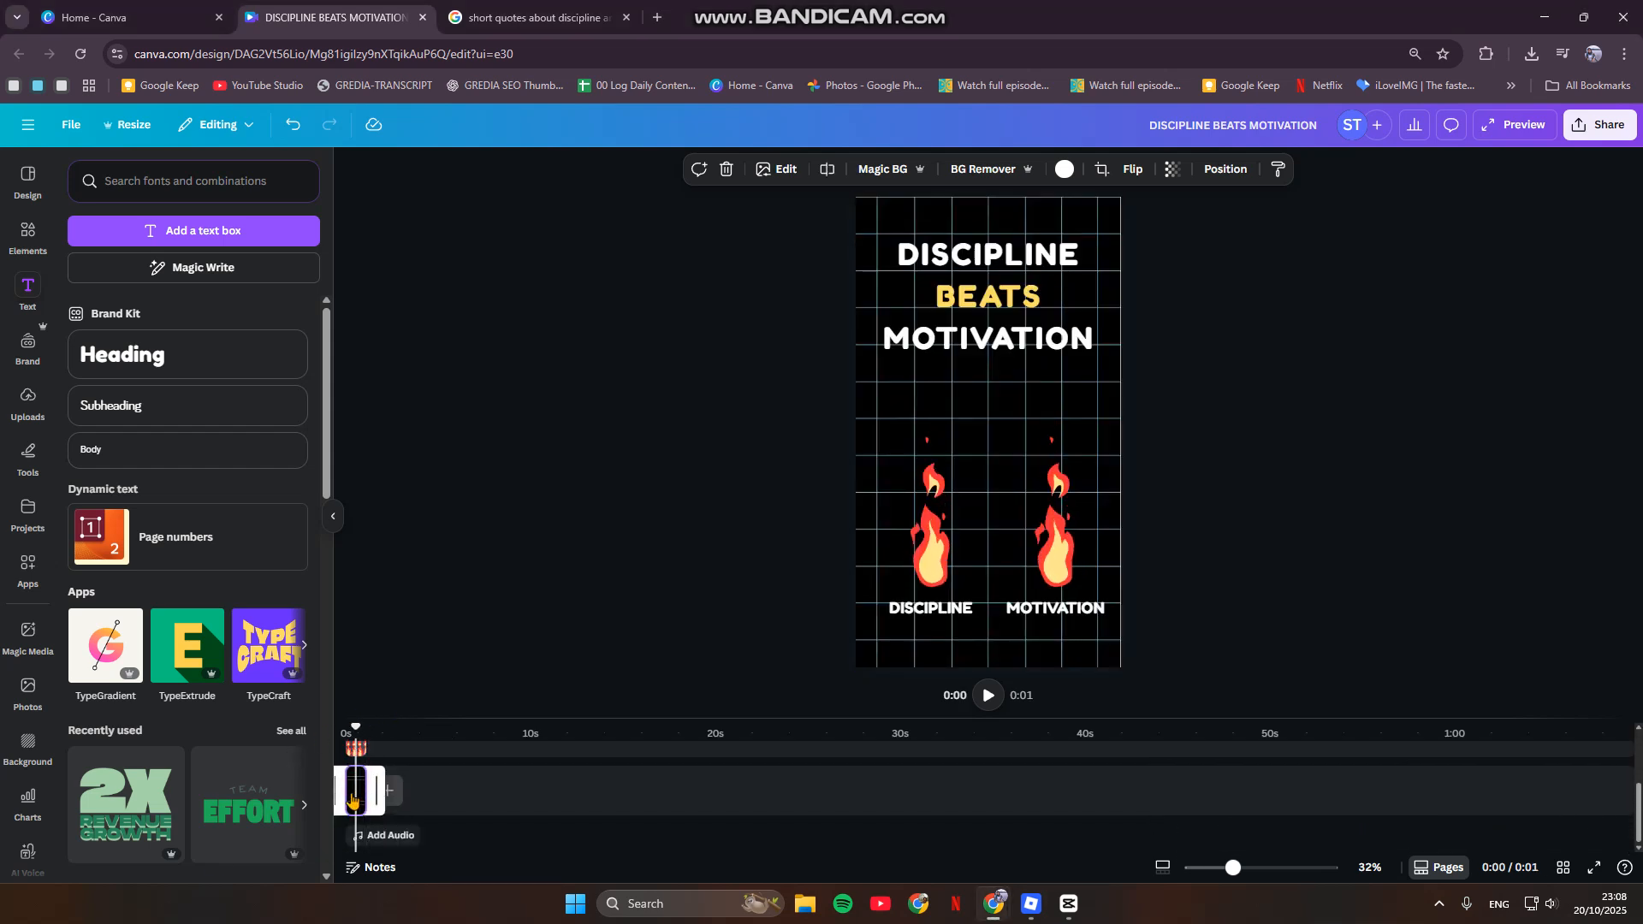
key("ctrl+d")
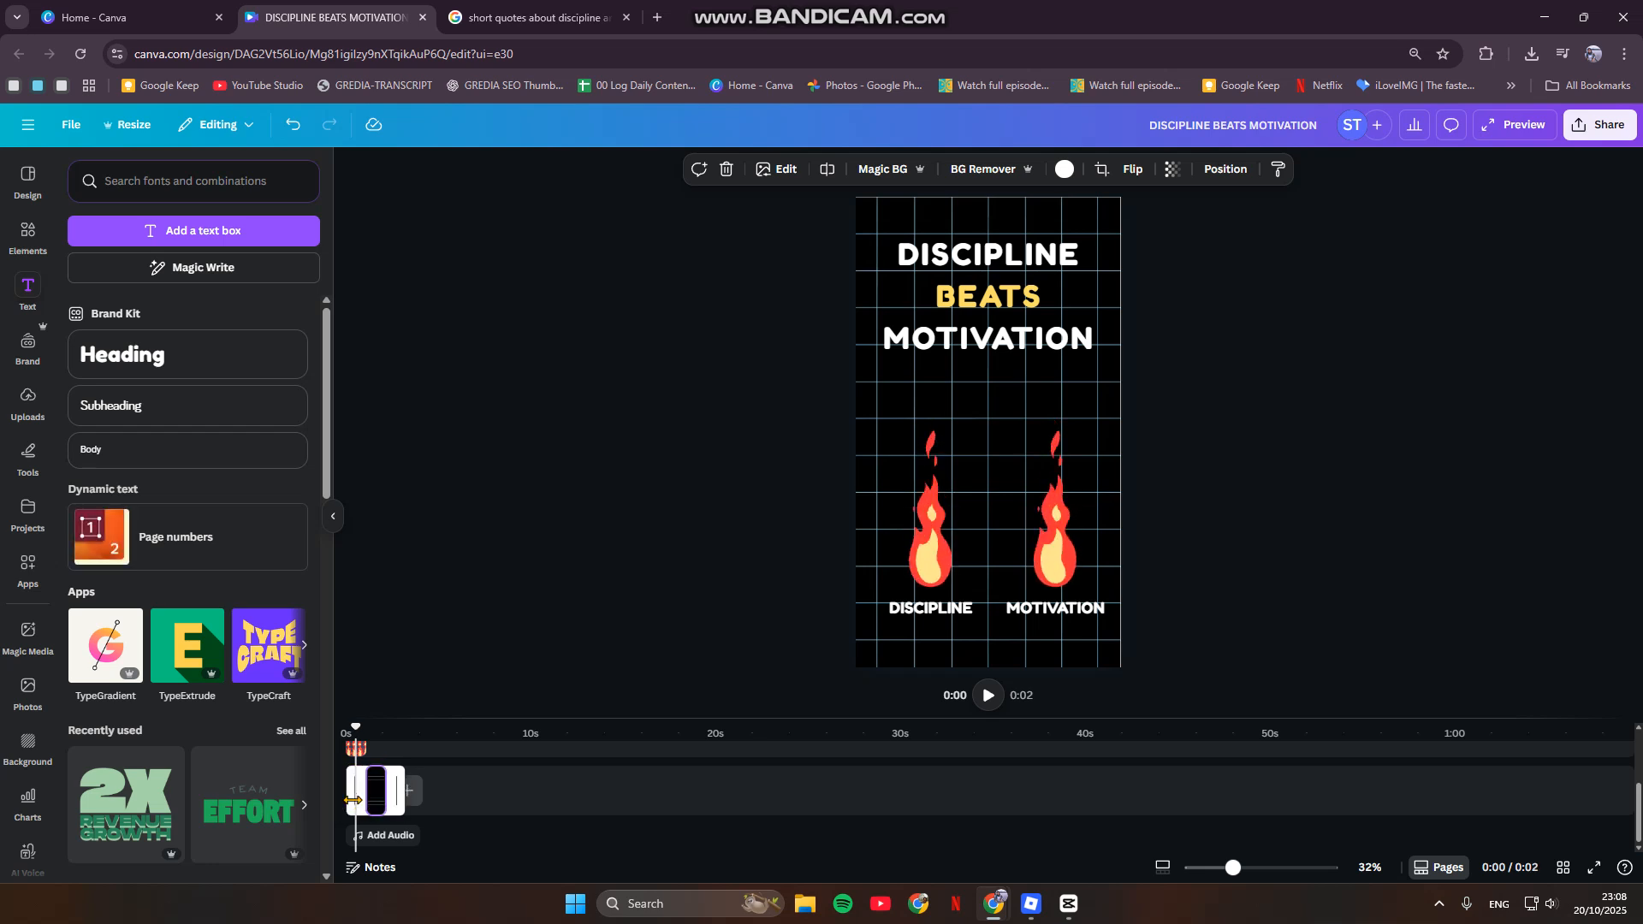
left_click(357, 754)
key("ctrl+d")
scroll(396, 800, "down", 2)
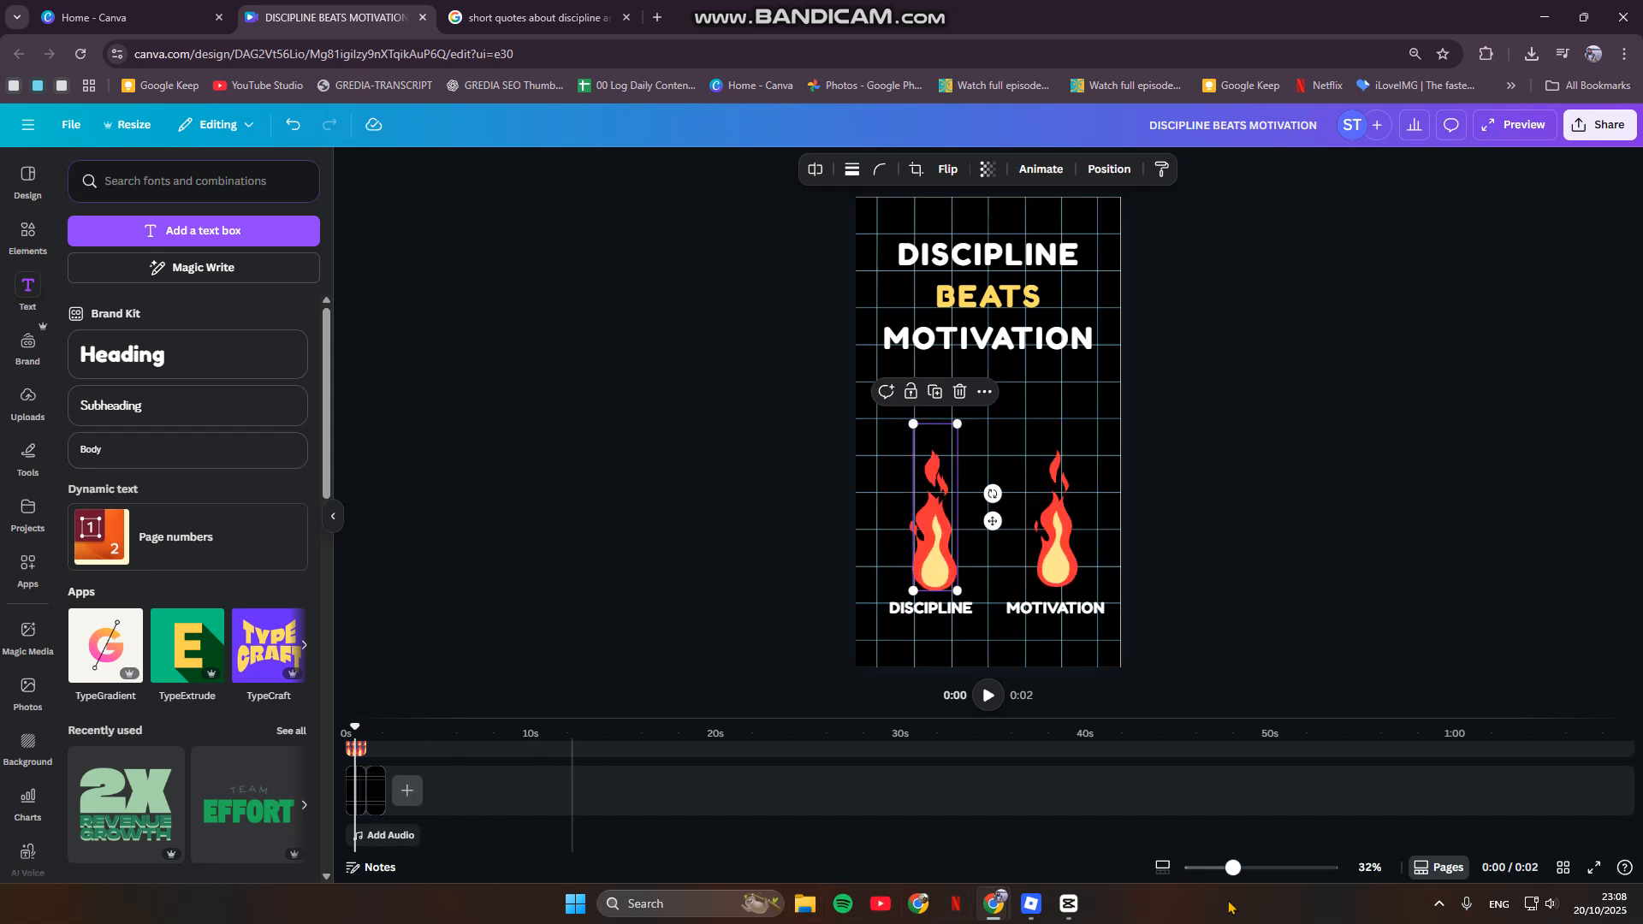
left_click(1170, 900)
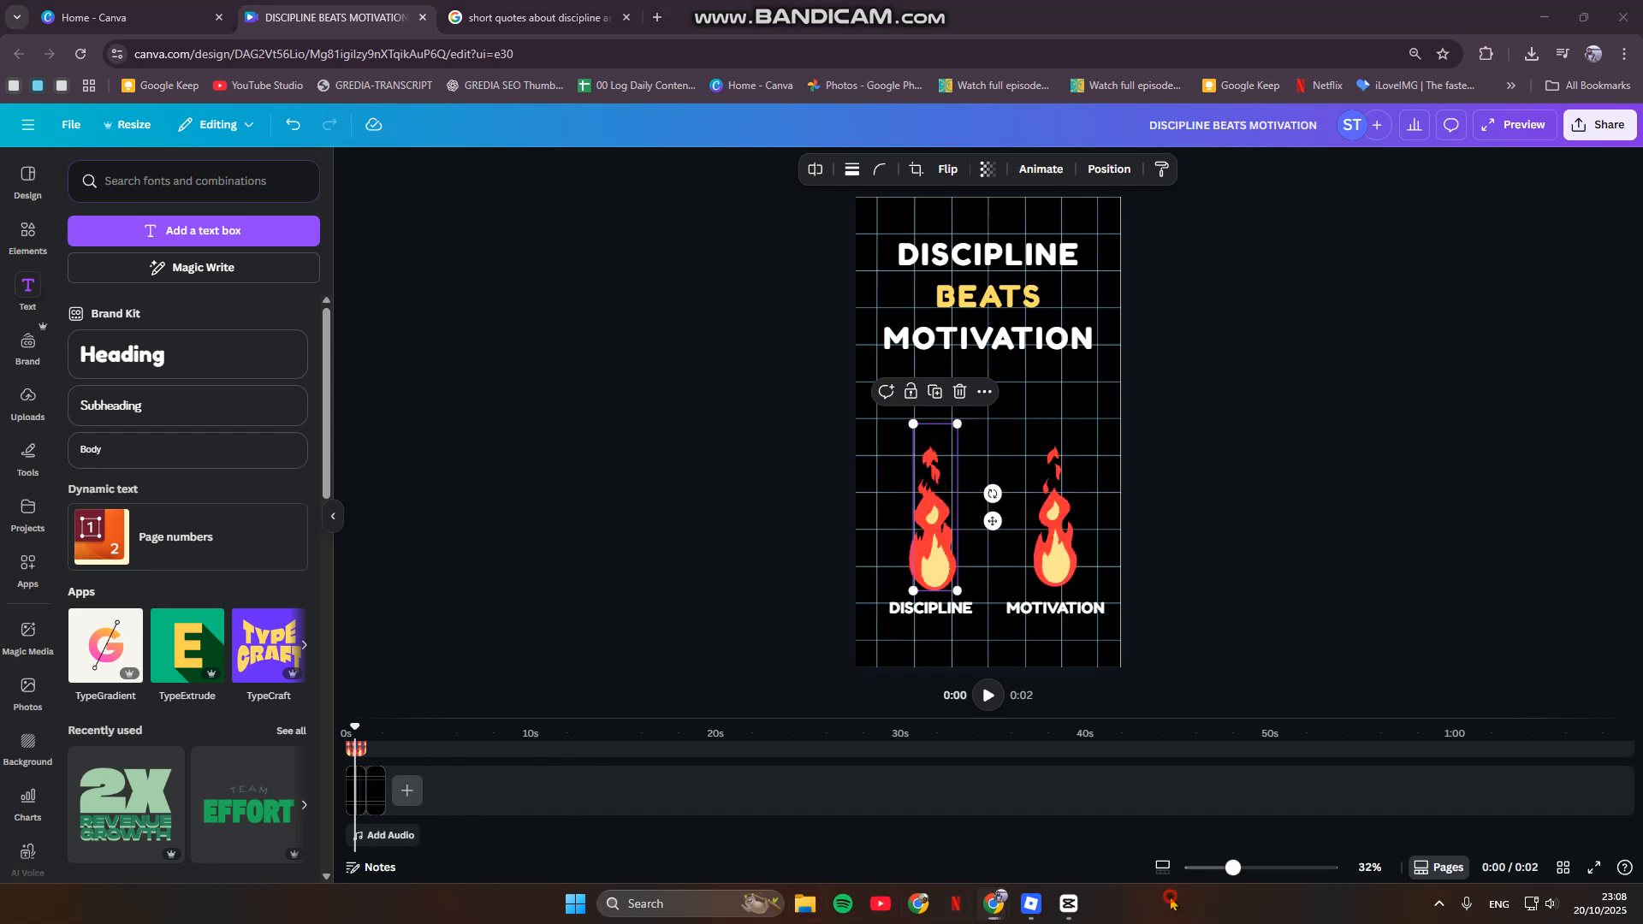
left_click(381, 805)
scroll(392, 800, "down", 2)
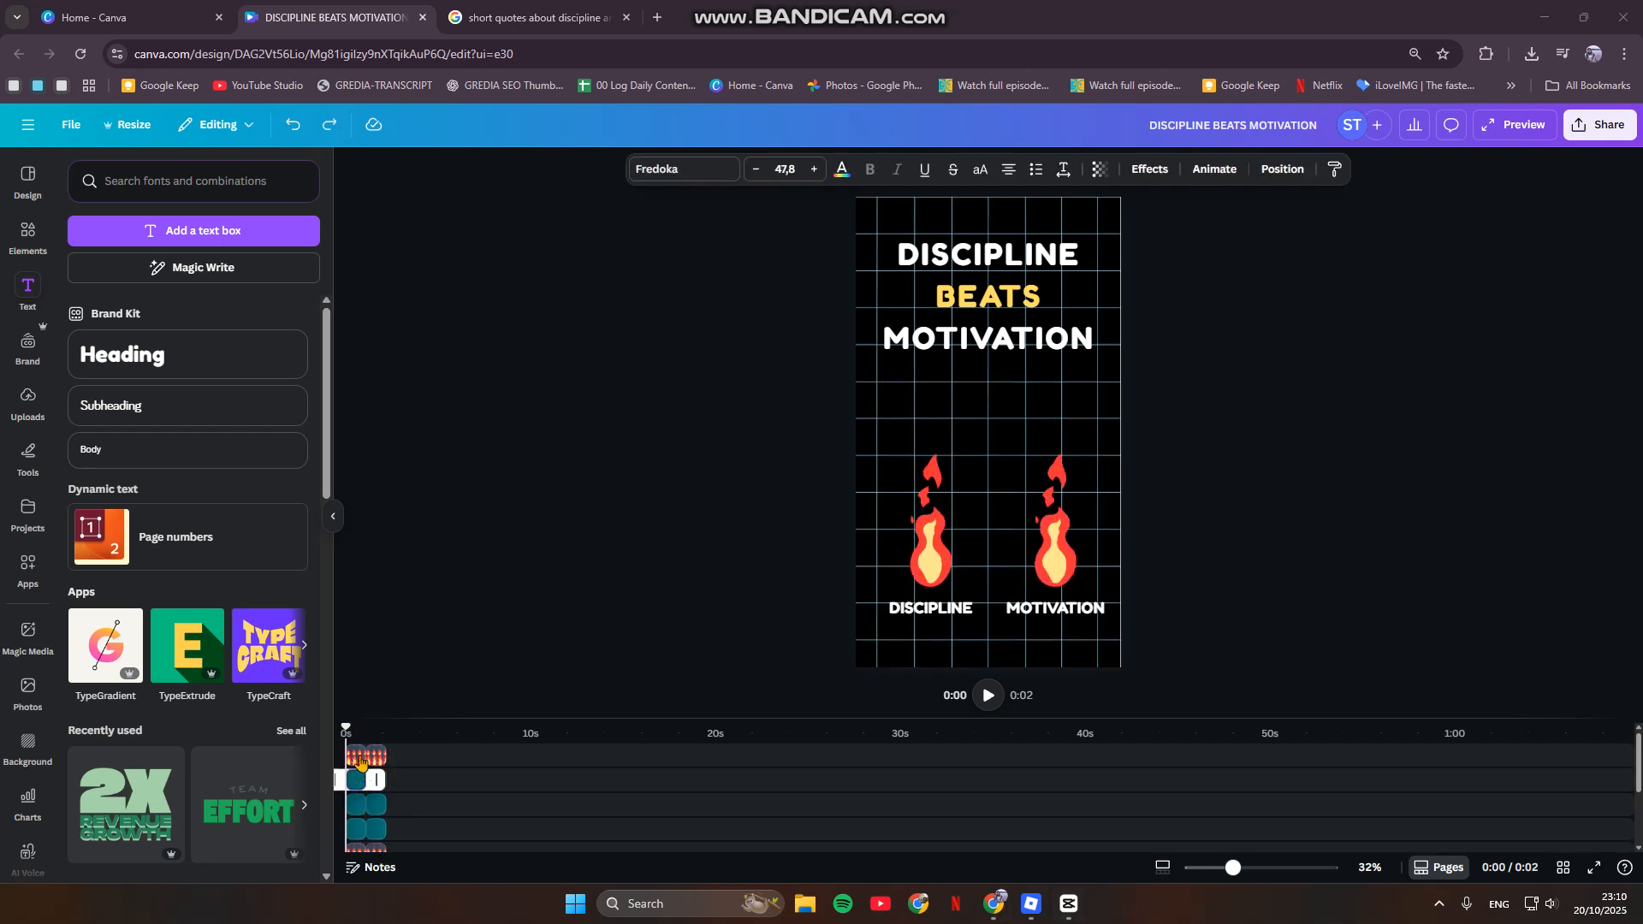
On the second page, shrink the flame above MOTIVATION to about a fifth of its height, keeping it just above the label
left_click_drag(346, 730, 379, 758)
scroll(378, 829, "down", 3)
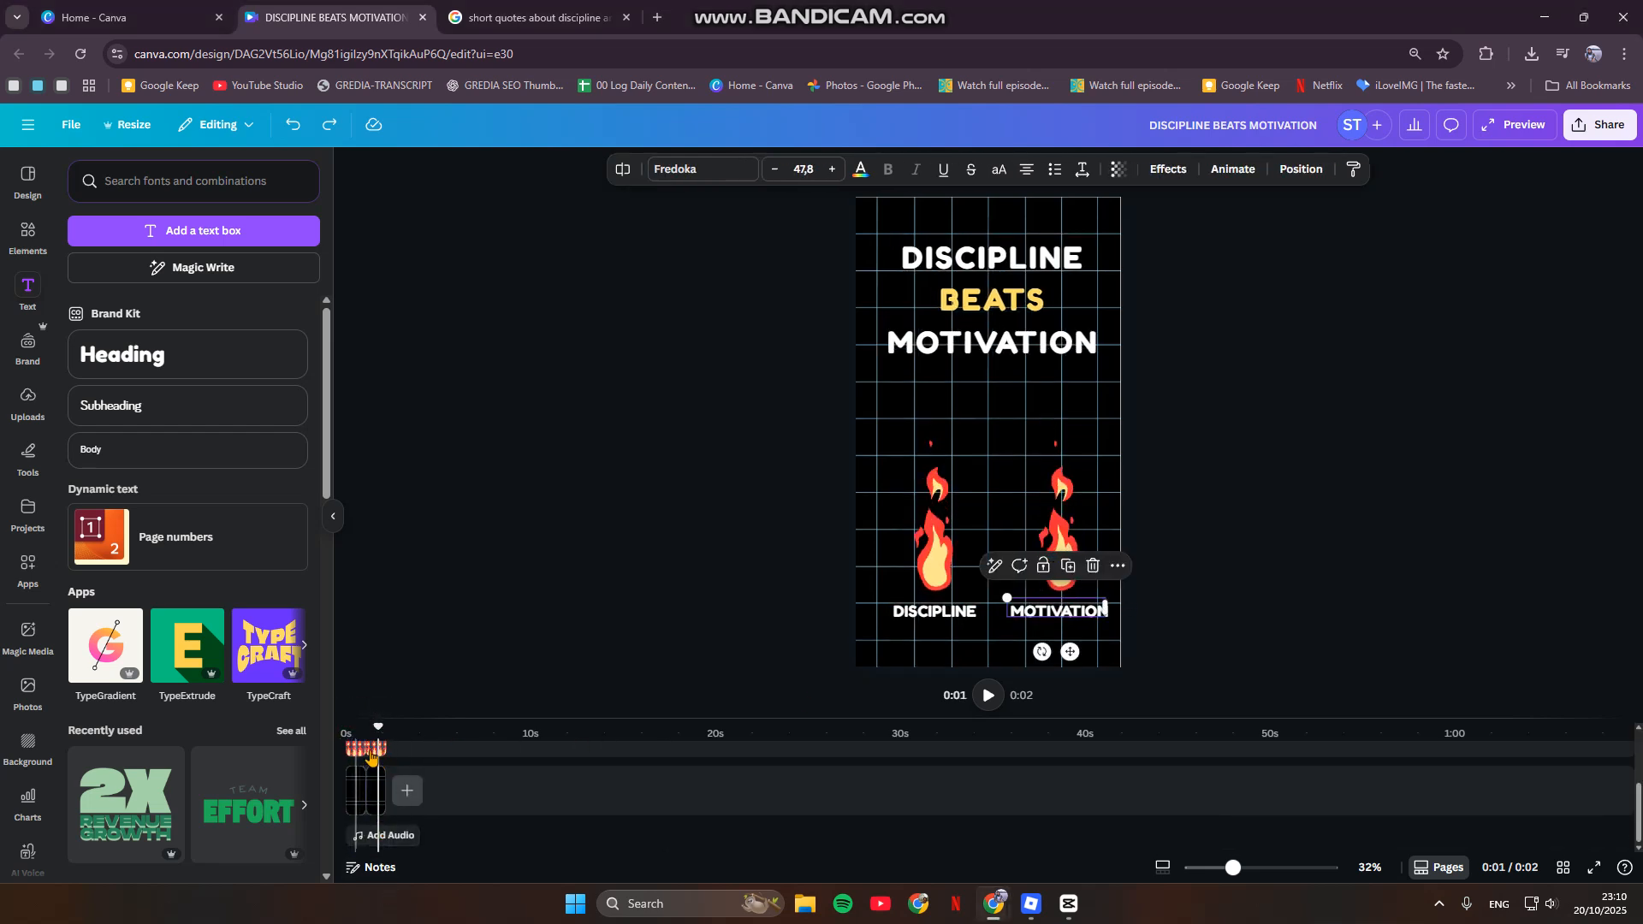
left_click(382, 753)
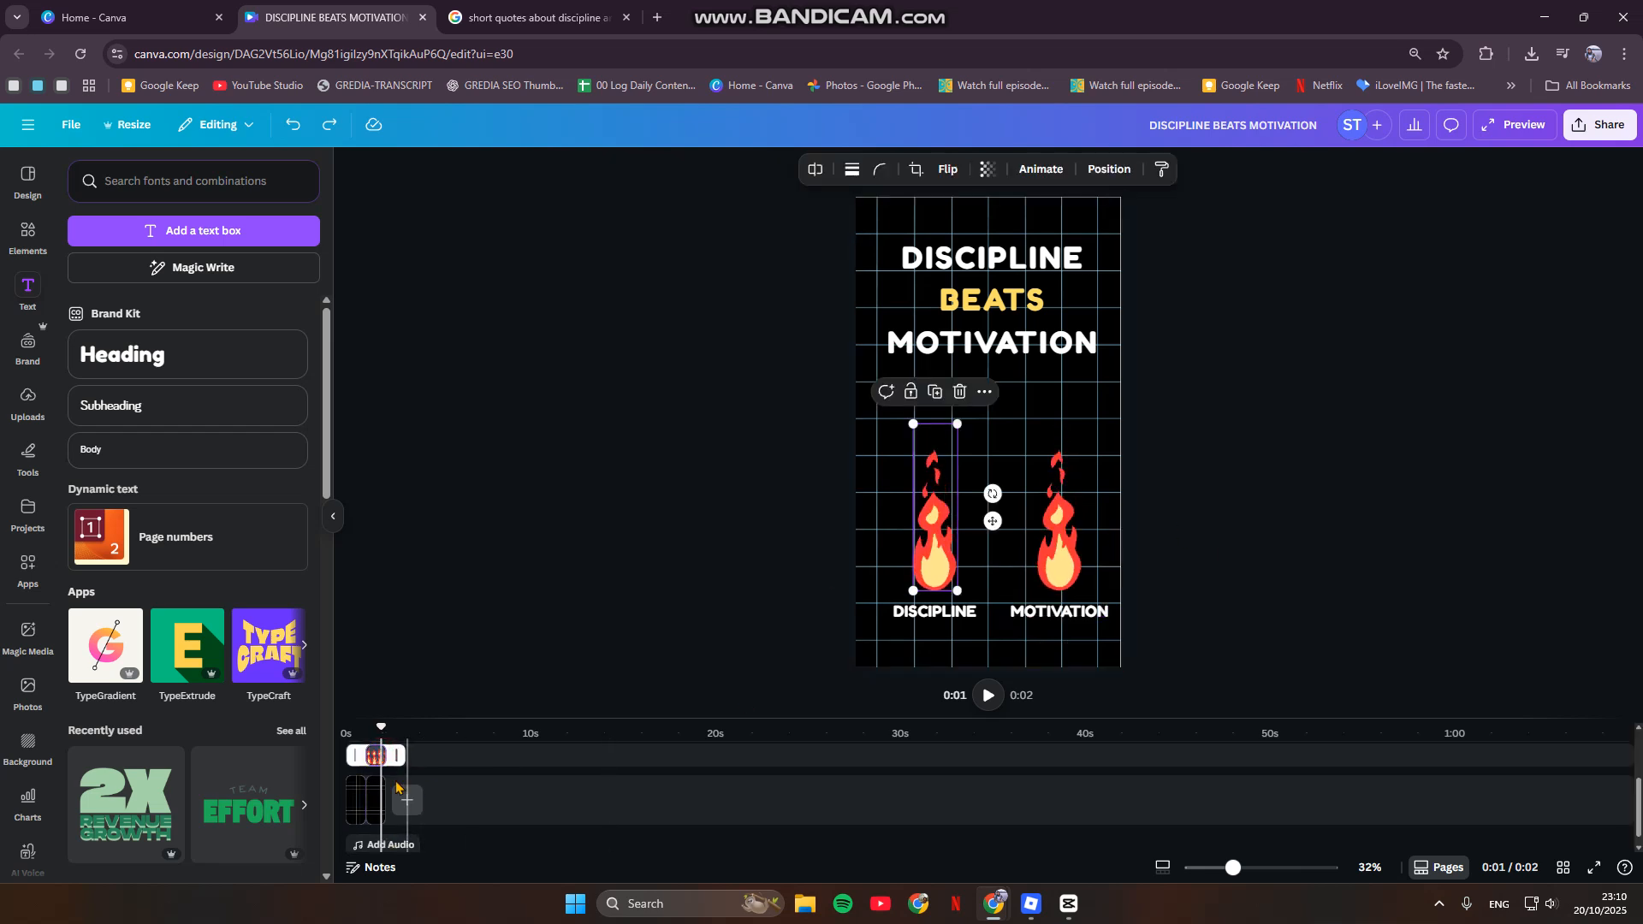
left_click(1066, 546)
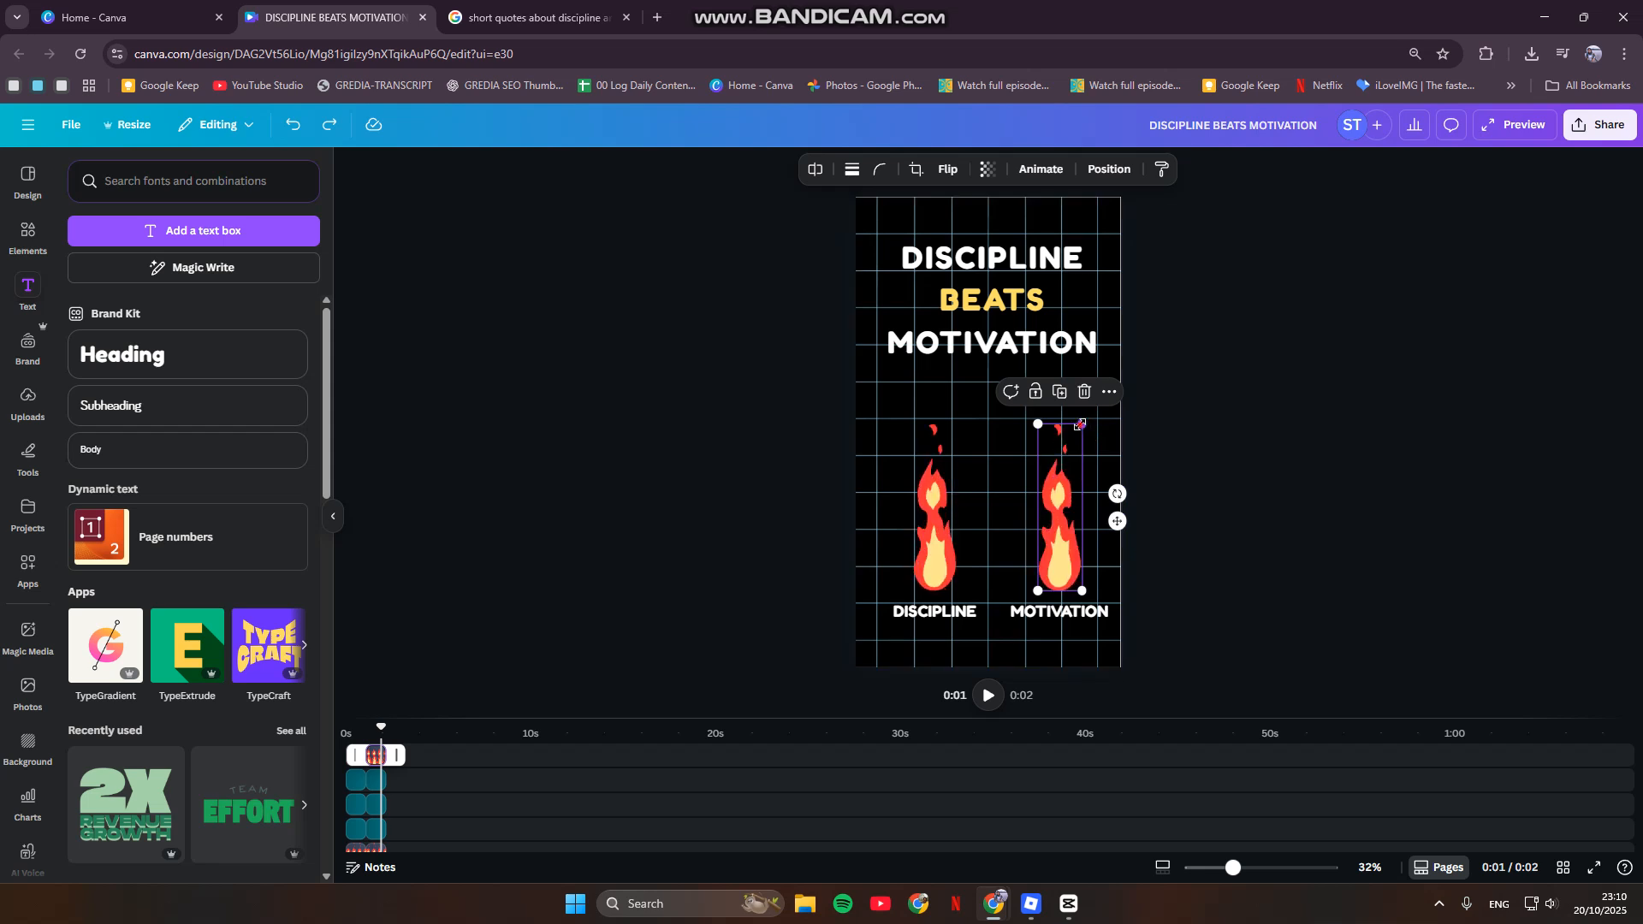
left_click_drag(1080, 424, 1079, 432)
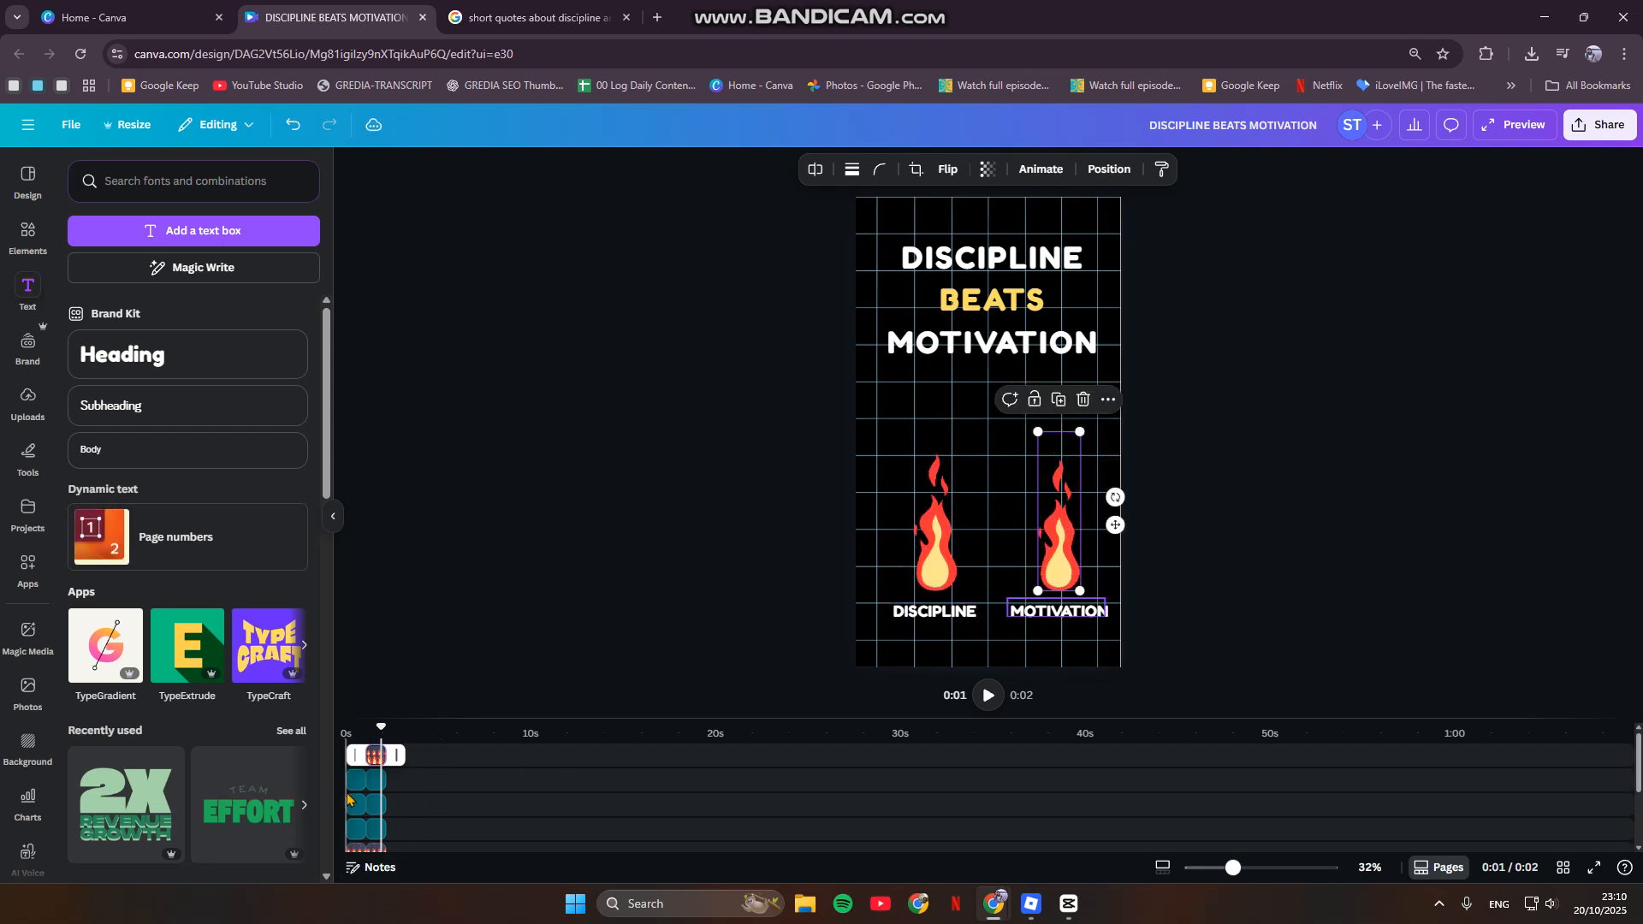
scroll(348, 799, "down", 2)
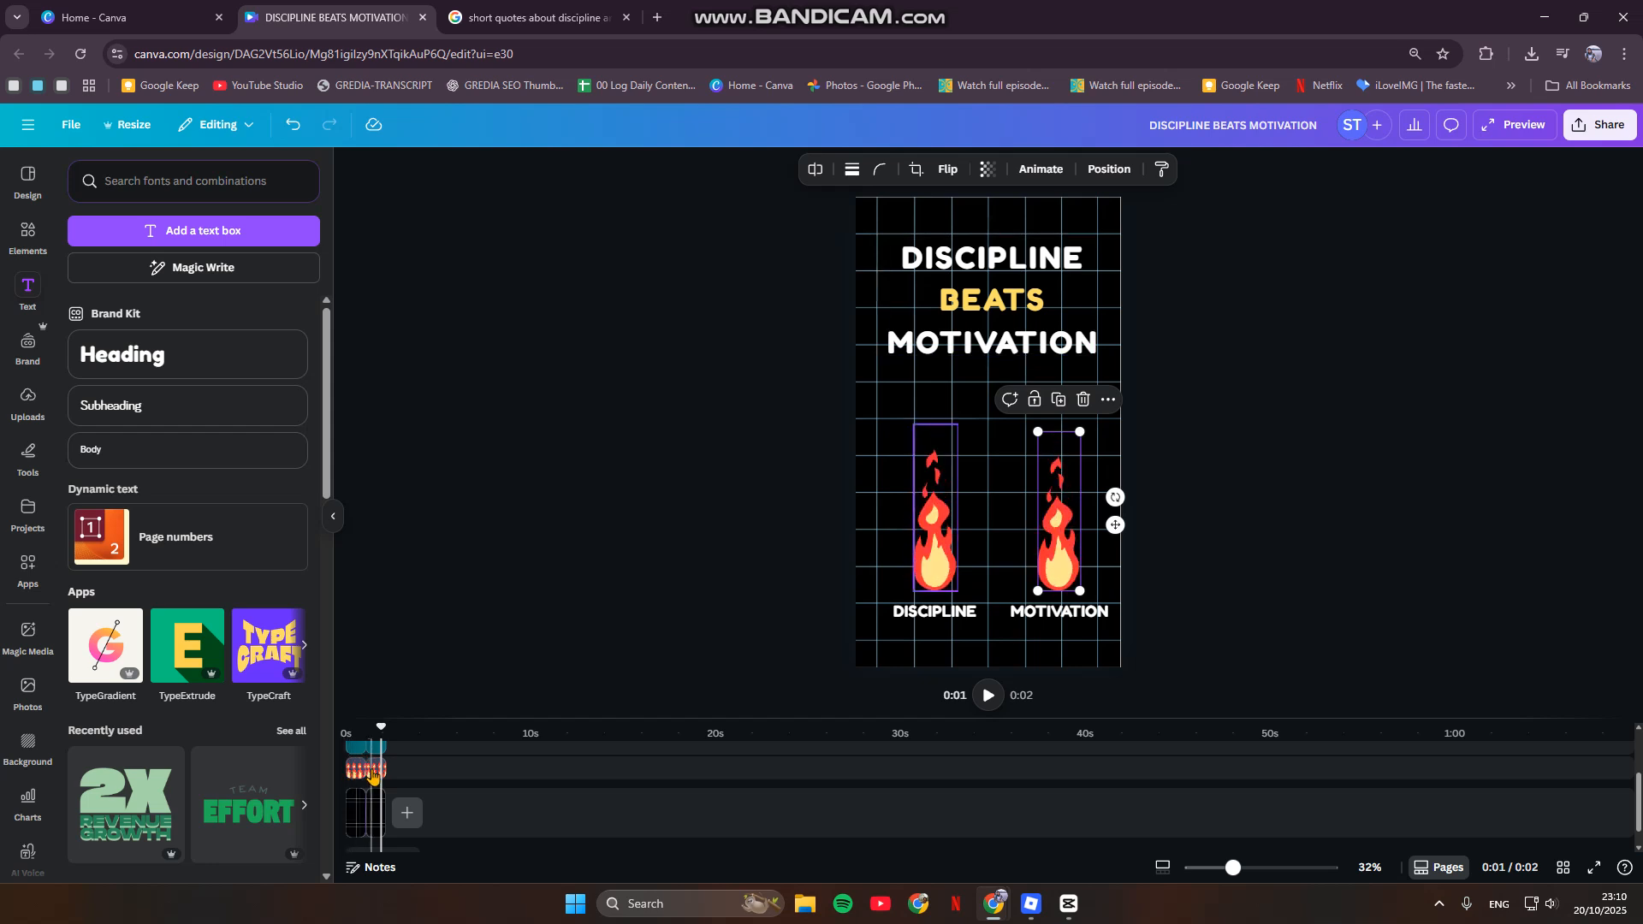
left_click_drag(1080, 431, 1051, 556)
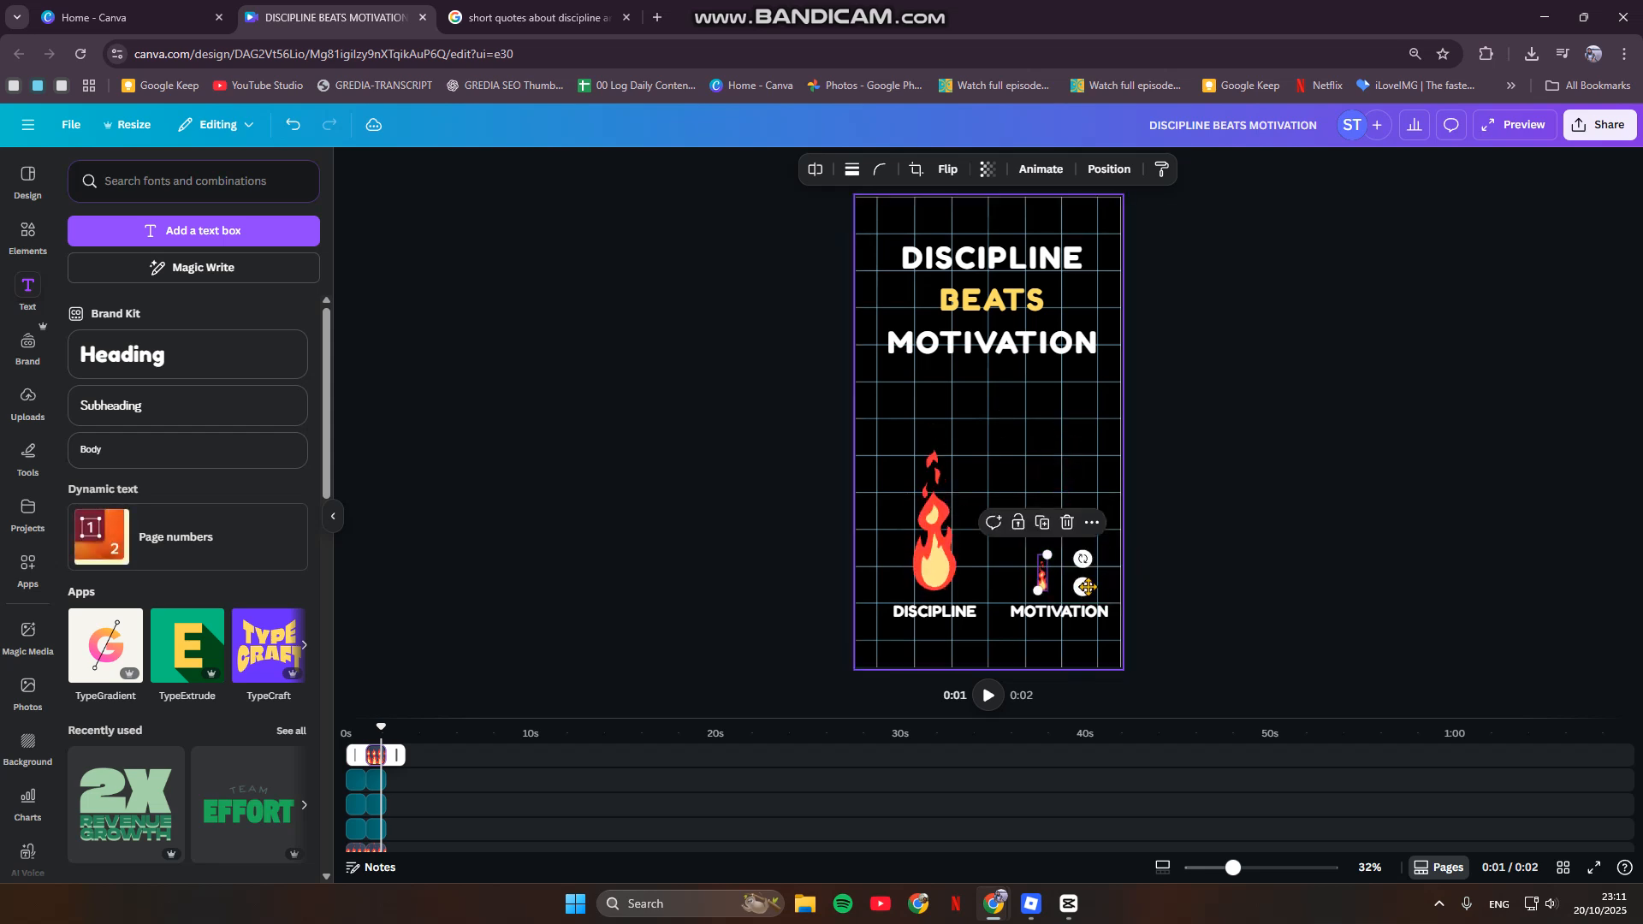
Set the transparency of the small flame above MOTIVATION to 0
left_click(987, 168)
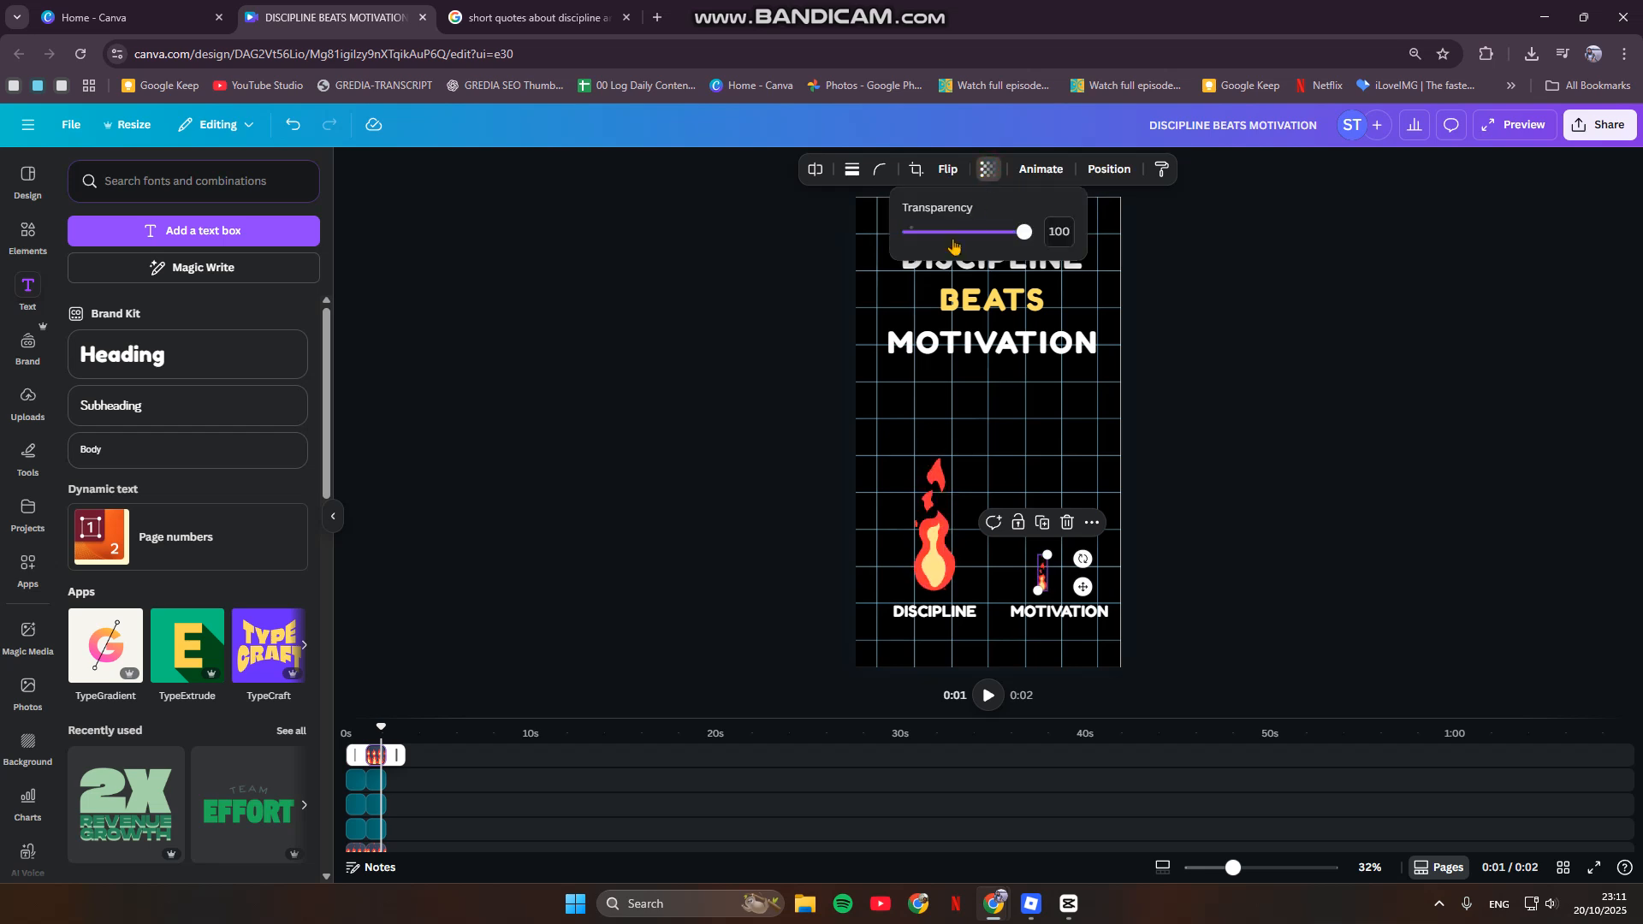
left_click_drag(1025, 235, 847, 257)
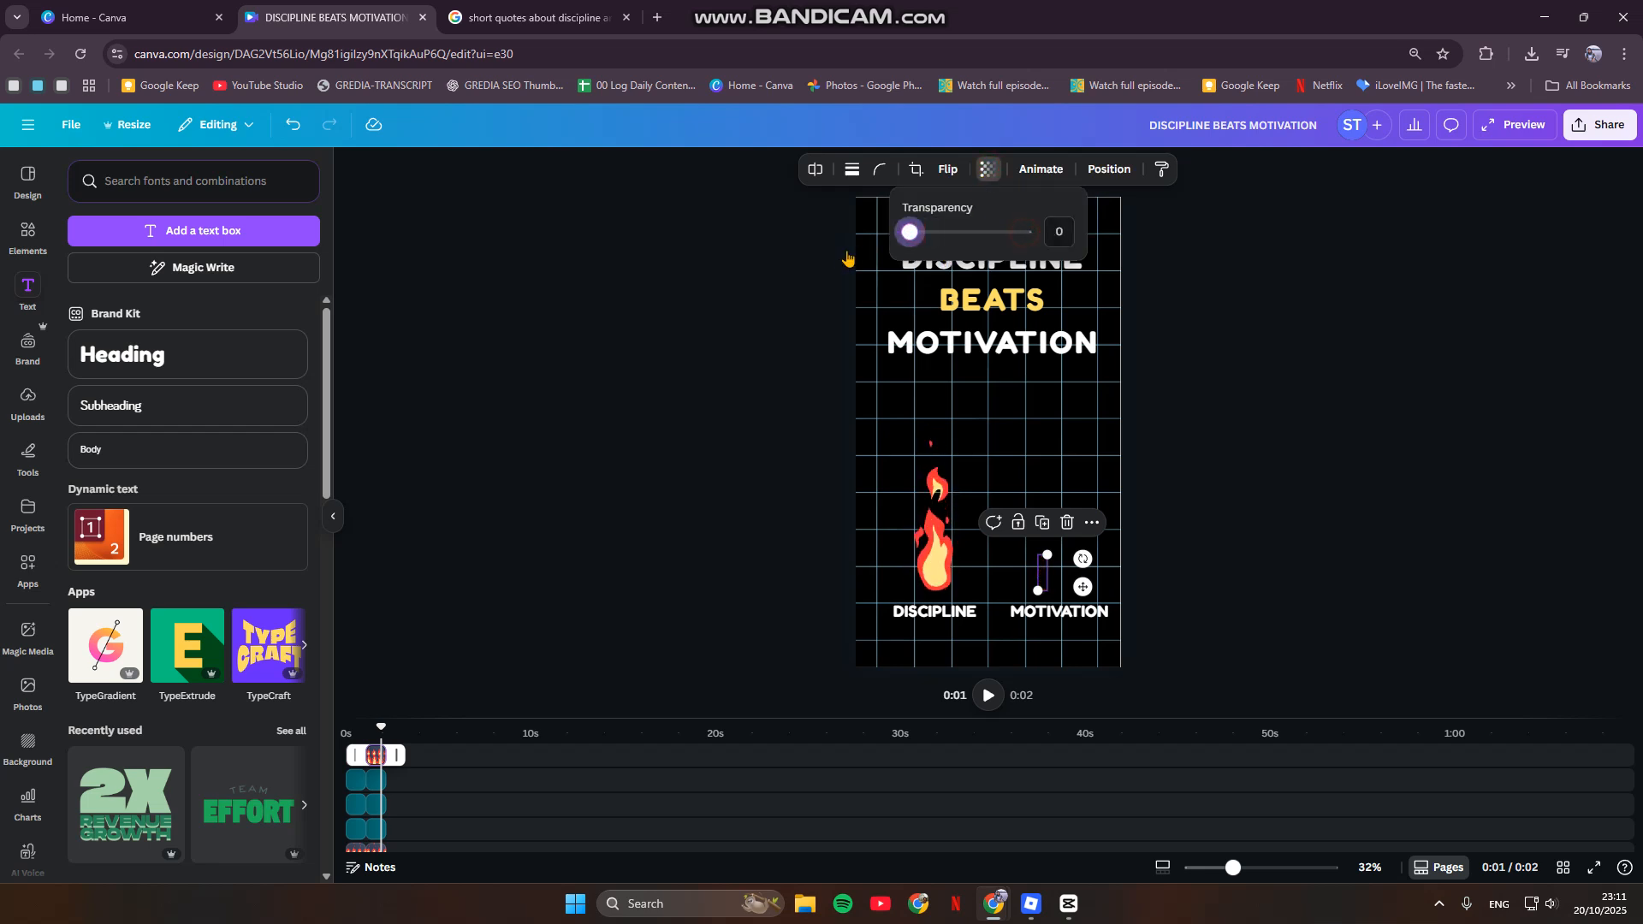
left_click(773, 549)
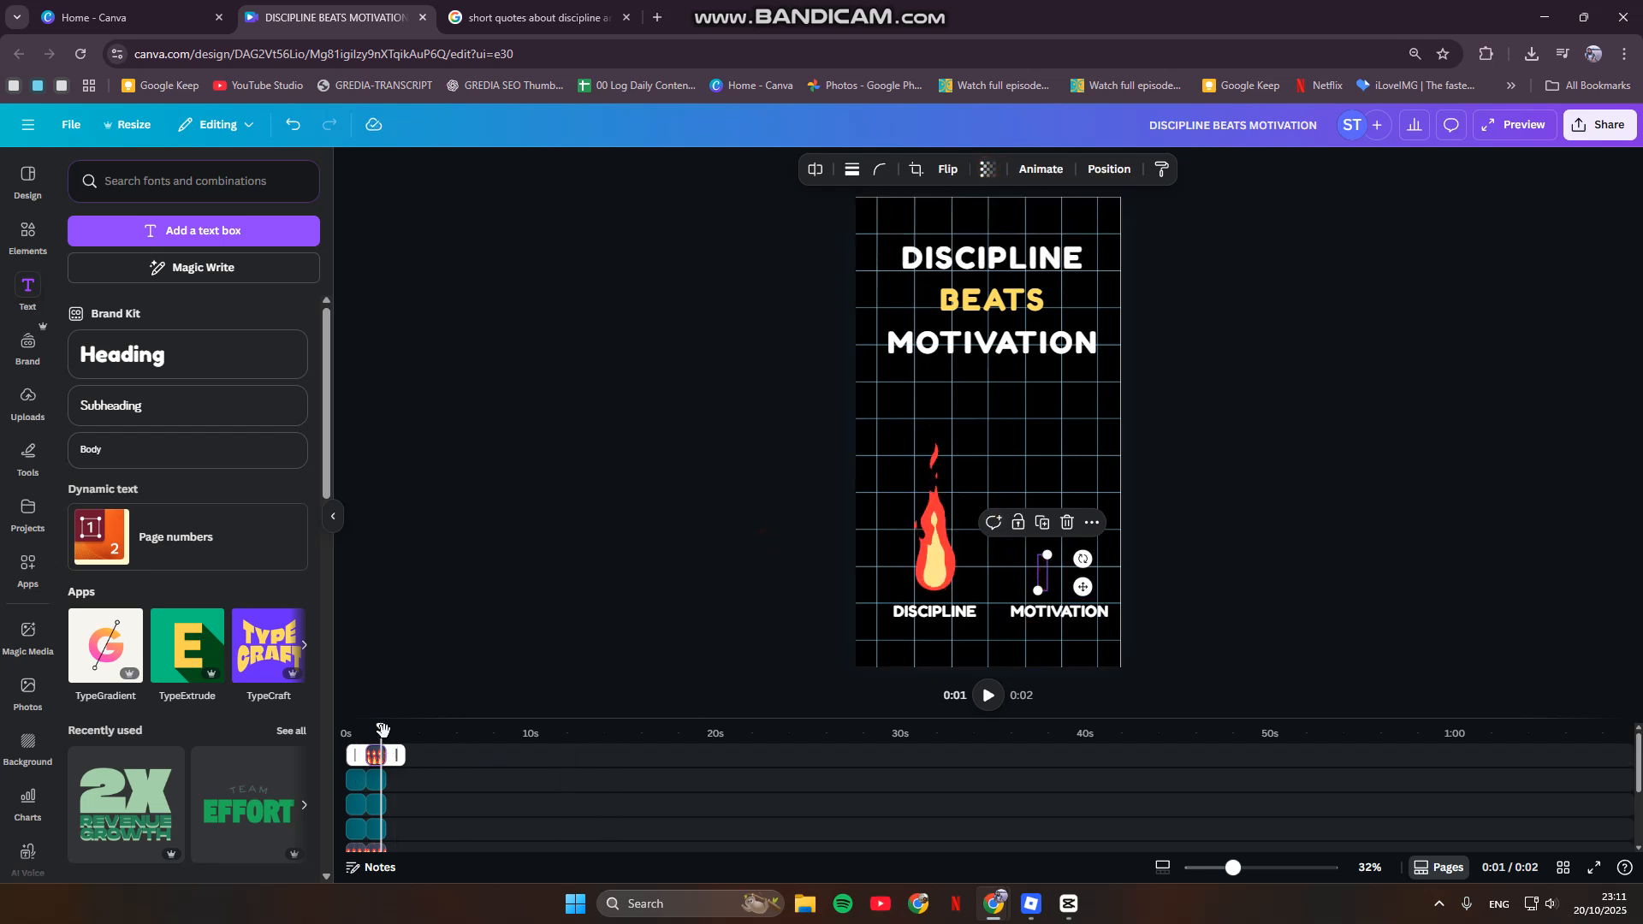